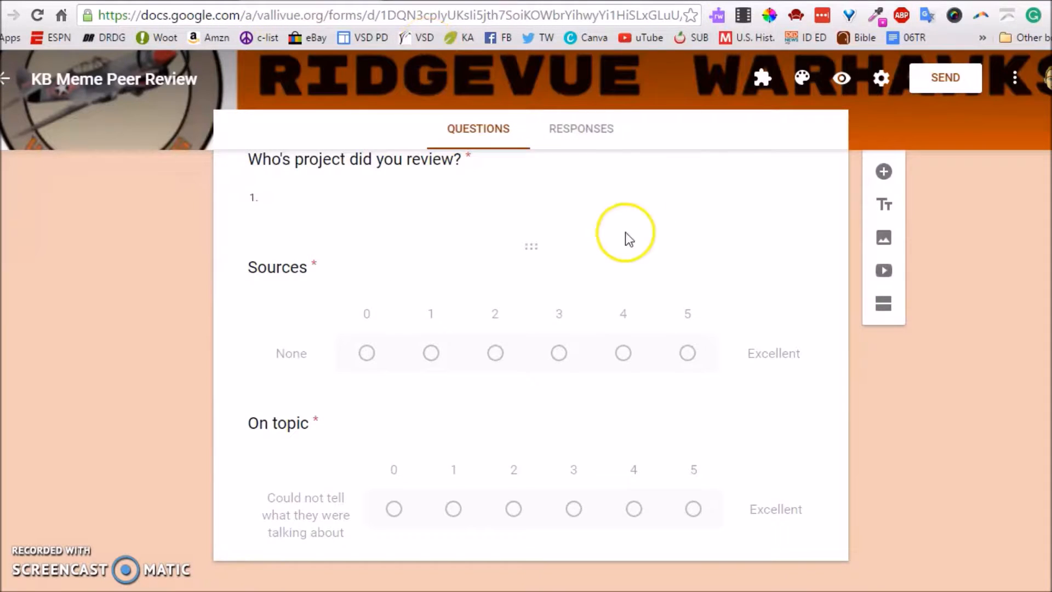
Launch the docAppender sidebar and pick the KB Meme Drive folder as the target Doc folder.
left_click(763, 82)
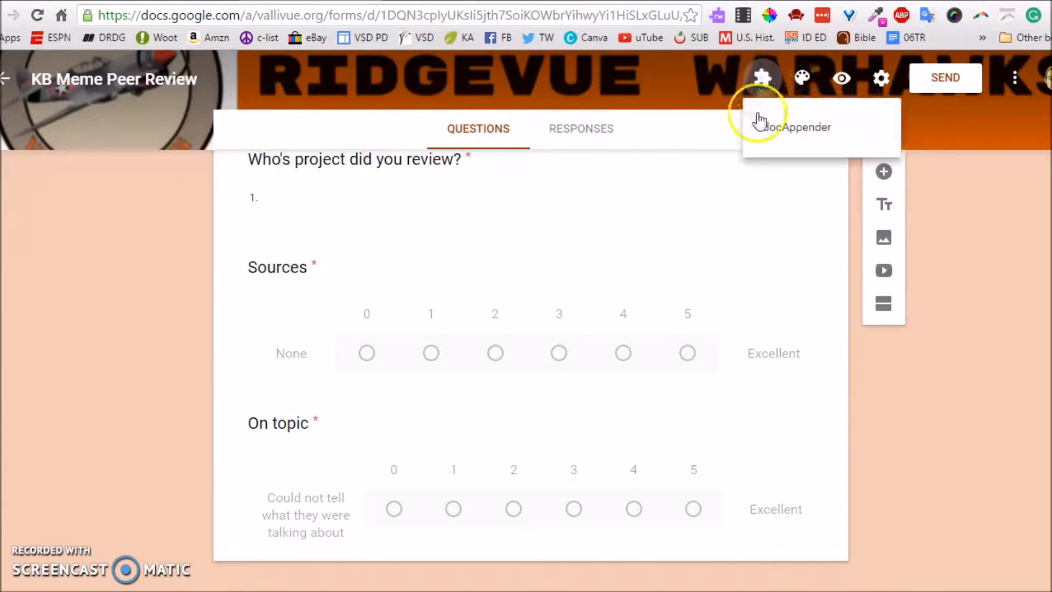
left_click(759, 131)
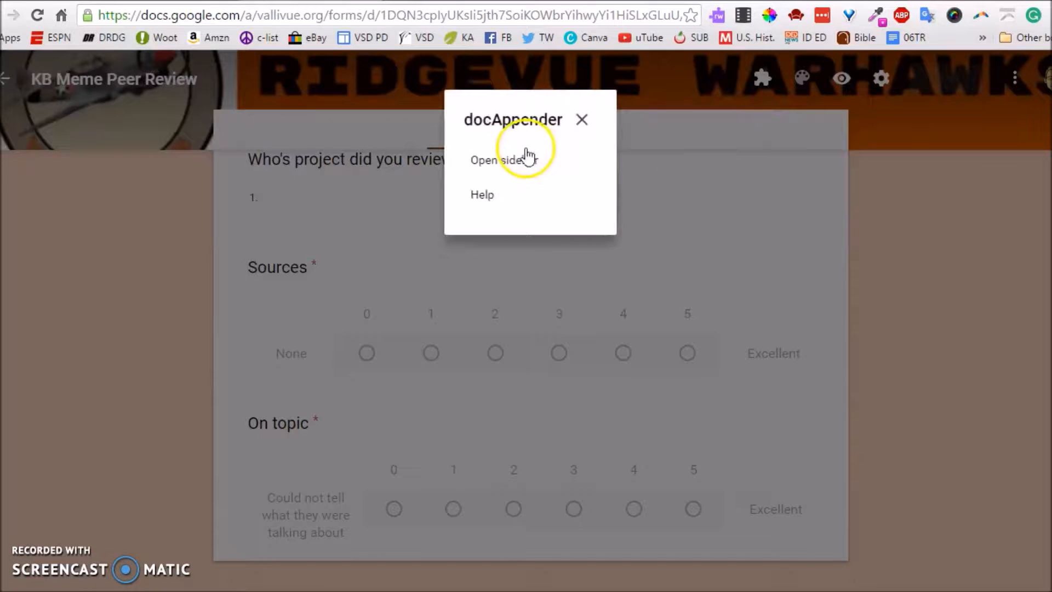
left_click(510, 162)
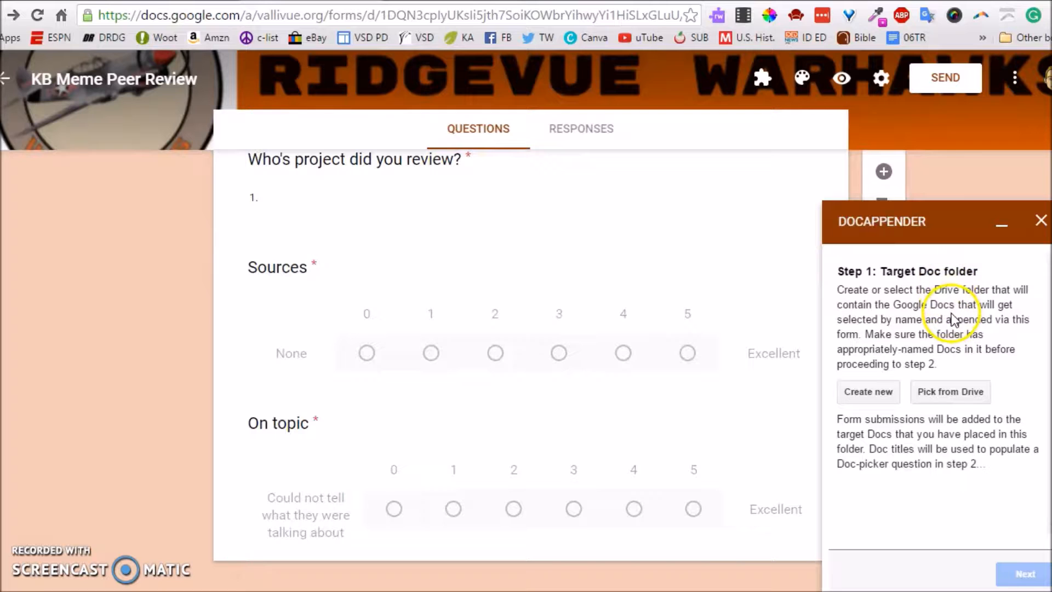
left_click(951, 392)
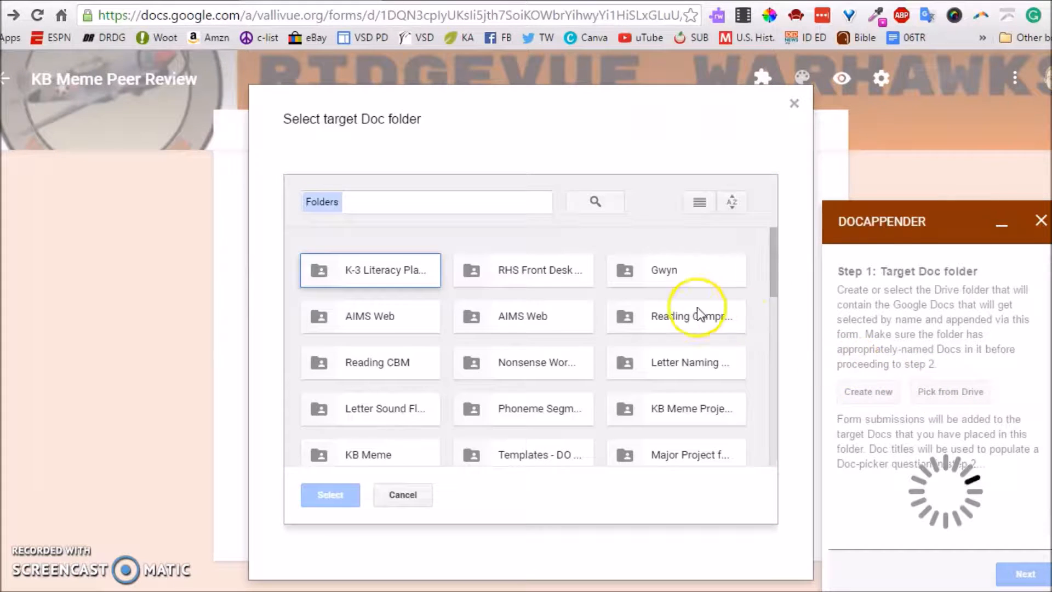
left_click(390, 459)
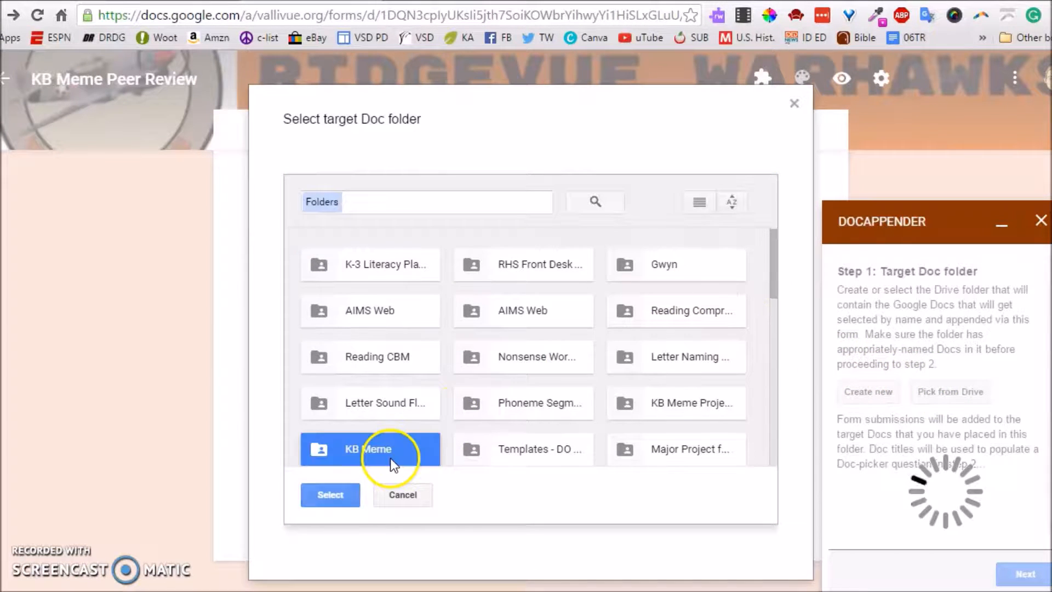
left_click(324, 496)
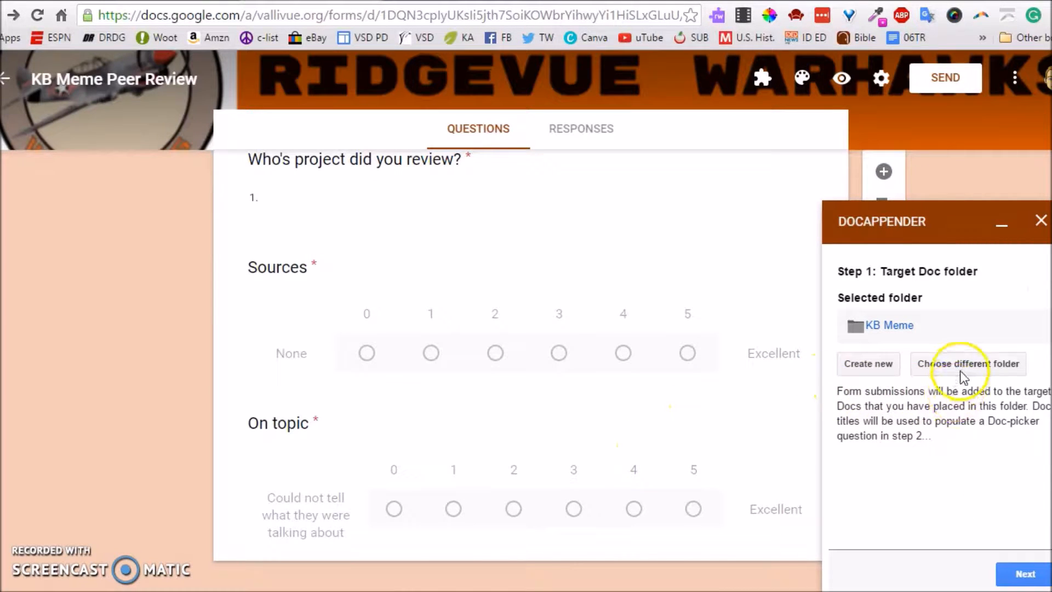
Make 'Who's project did you review?' the Doc-picker question and fill it with KB Meme Doc titles.
left_click(1029, 576)
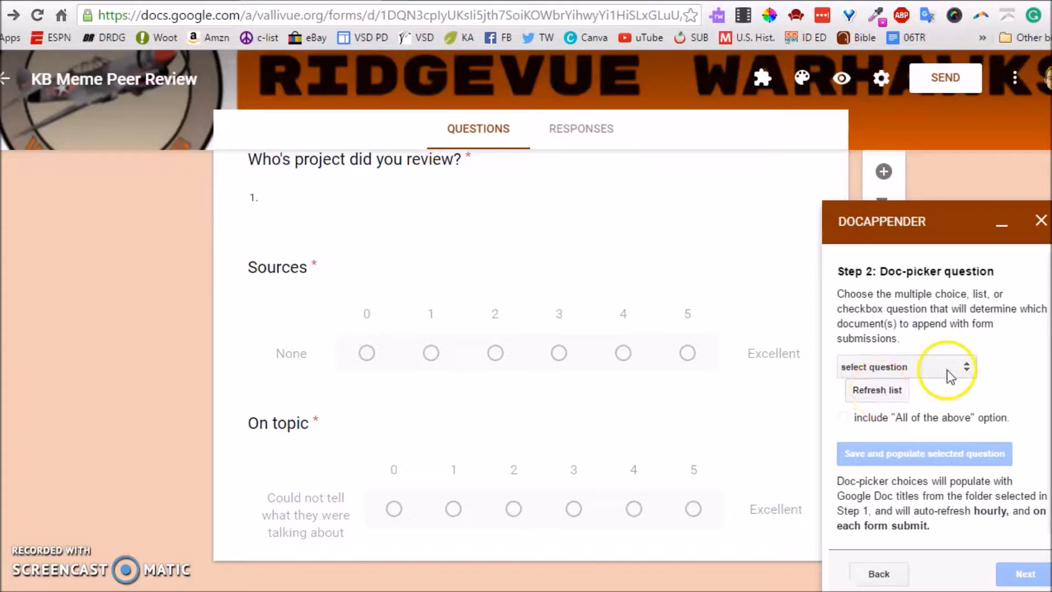
left_click(963, 373)
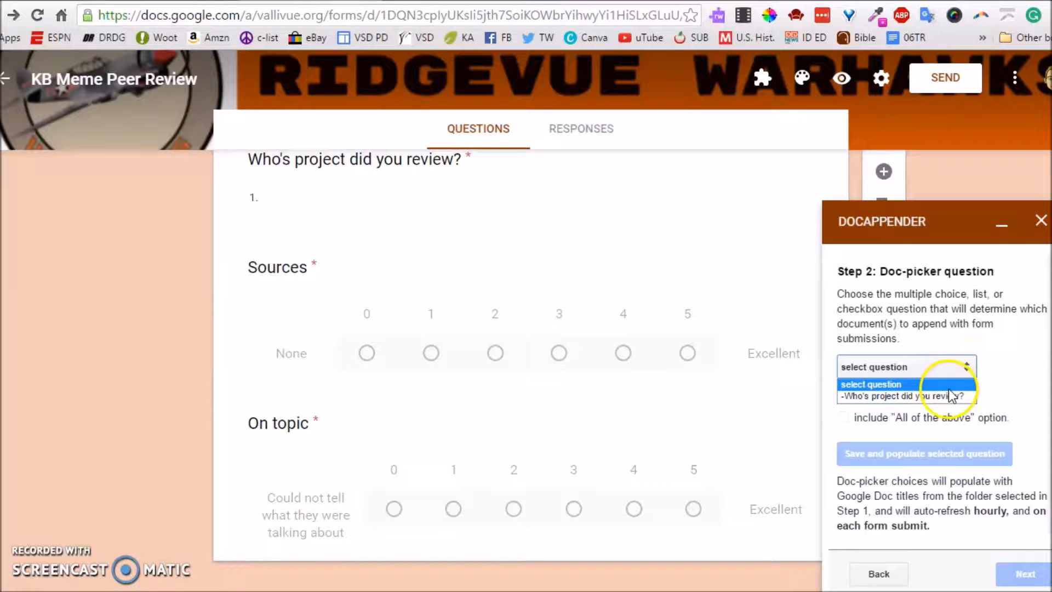
left_click(928, 396)
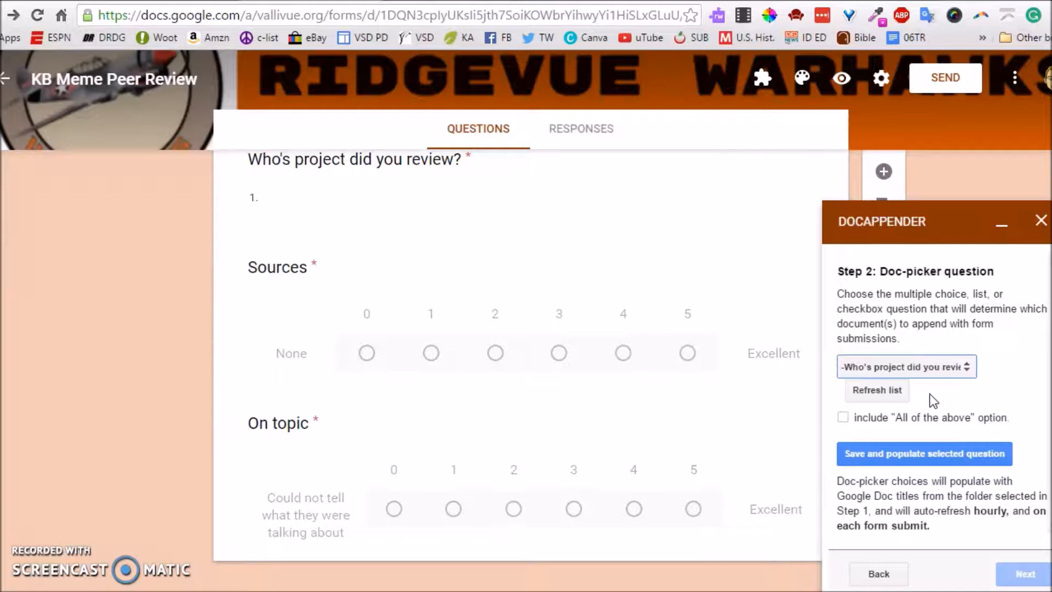
left_click(927, 454)
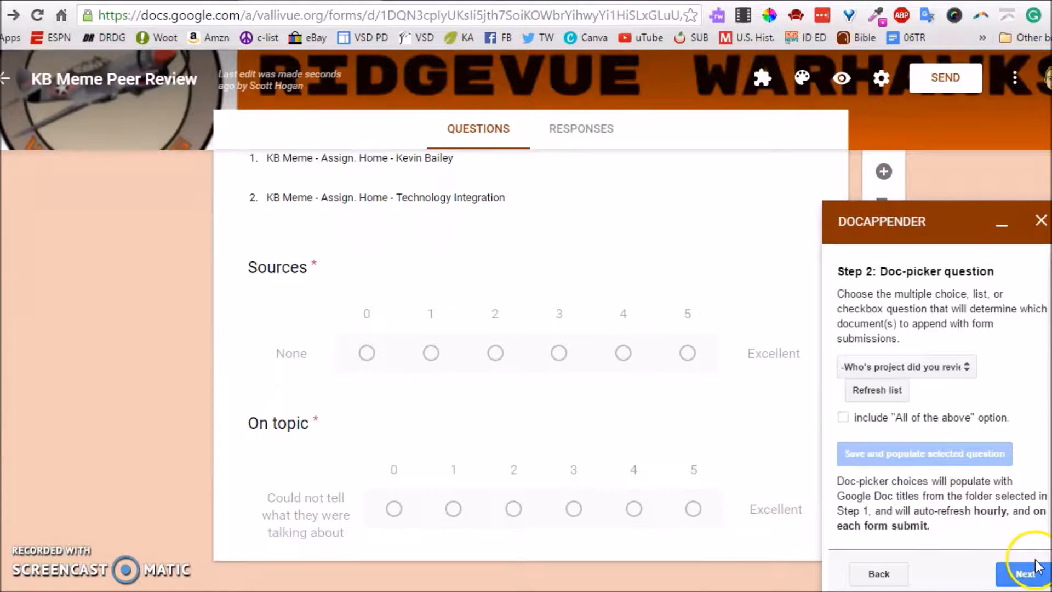
Append Timestamp, Name of Reviewer, Sources and On topic as rows in one horizontal table, then enable docAppender.
left_click(1023, 574)
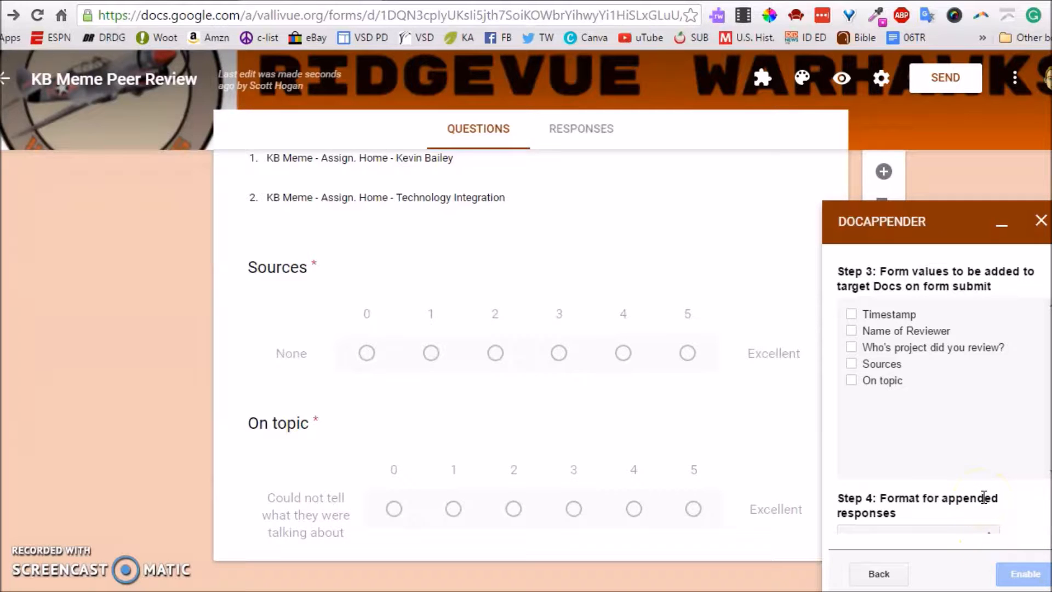
left_click(851, 314)
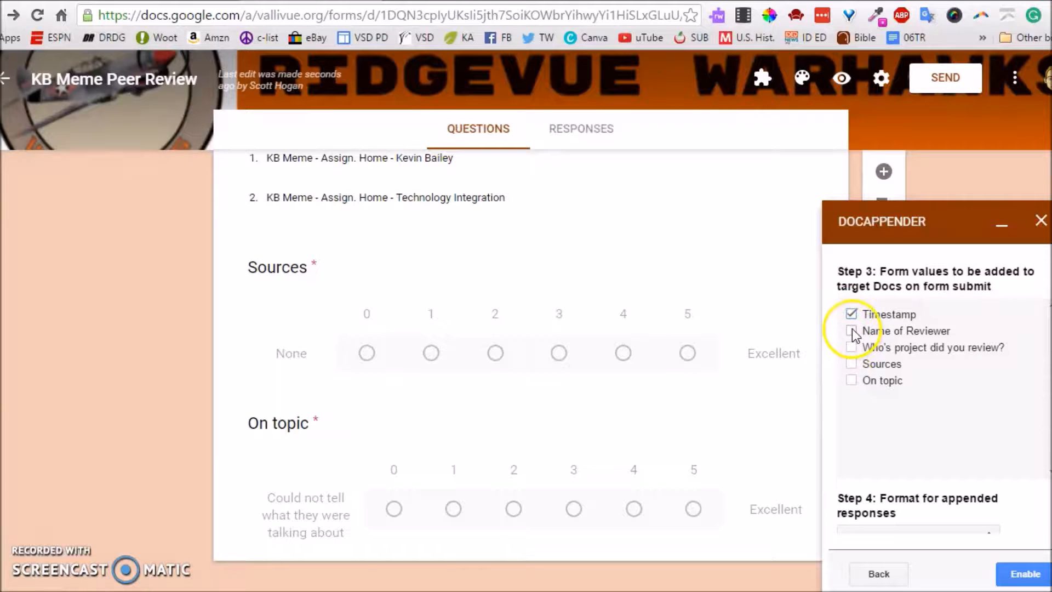
left_click(851, 364)
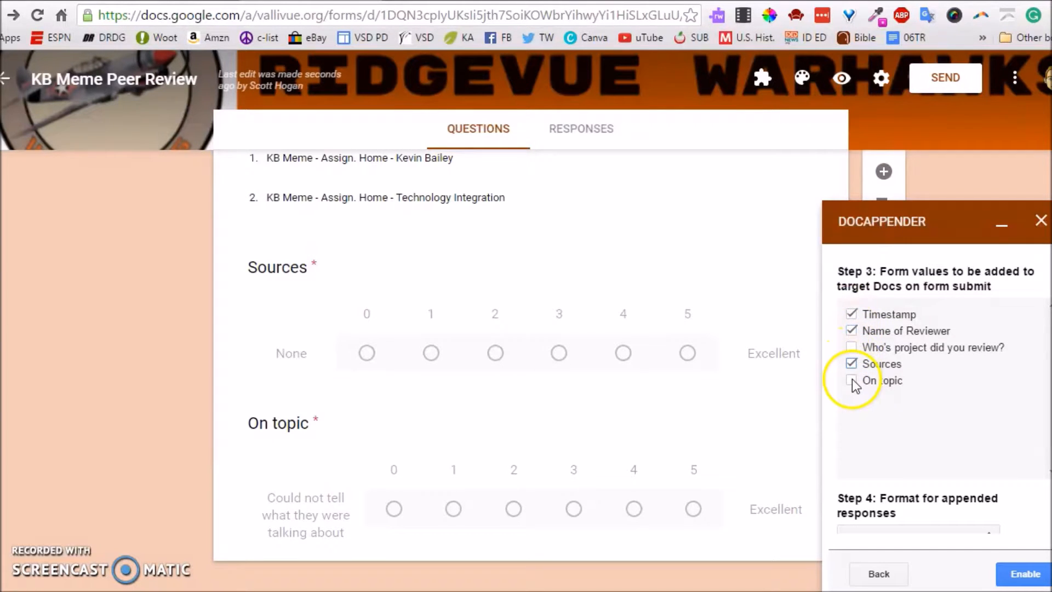
scroll(915, 453, "down", 1)
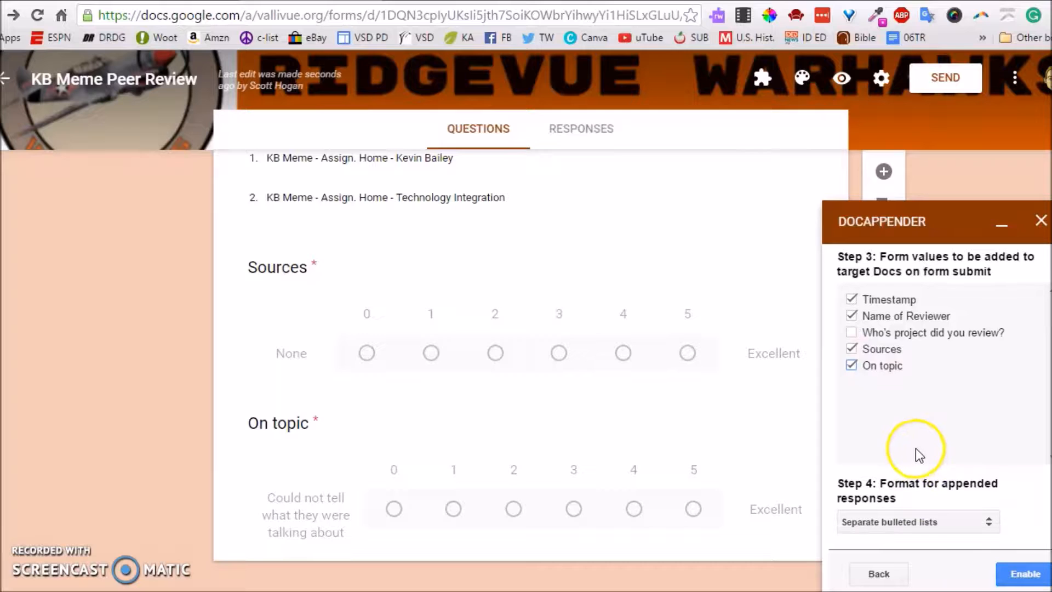
left_click(931, 524)
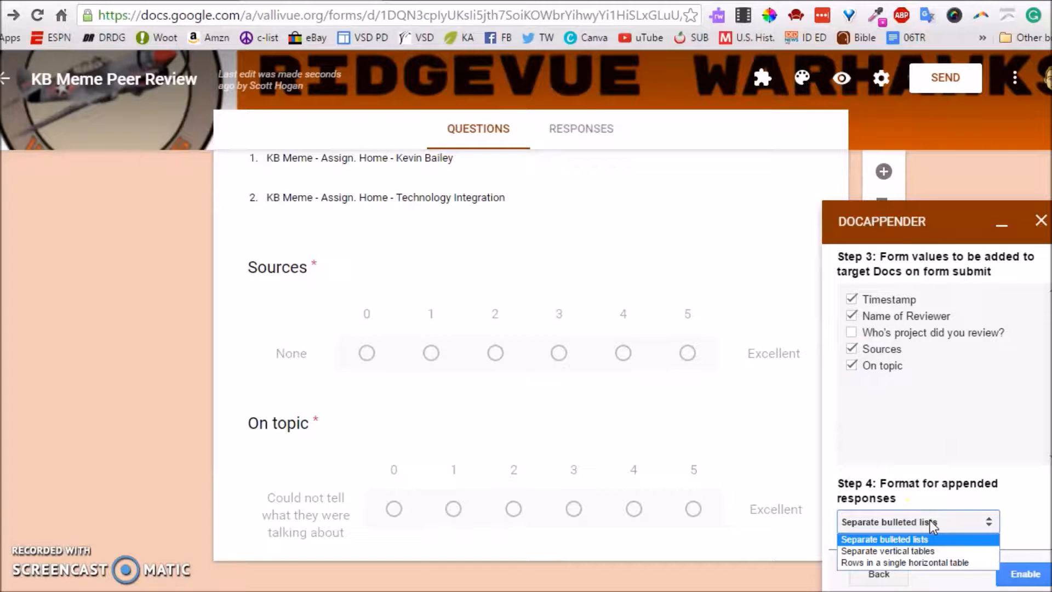
left_click(907, 552)
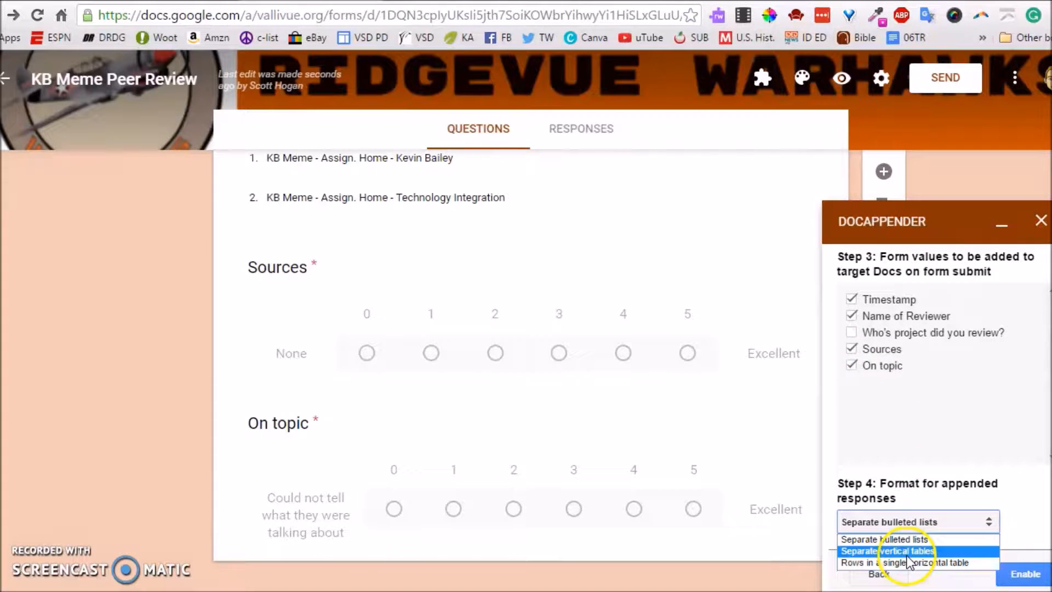
left_click(907, 564)
left_click(1016, 574)
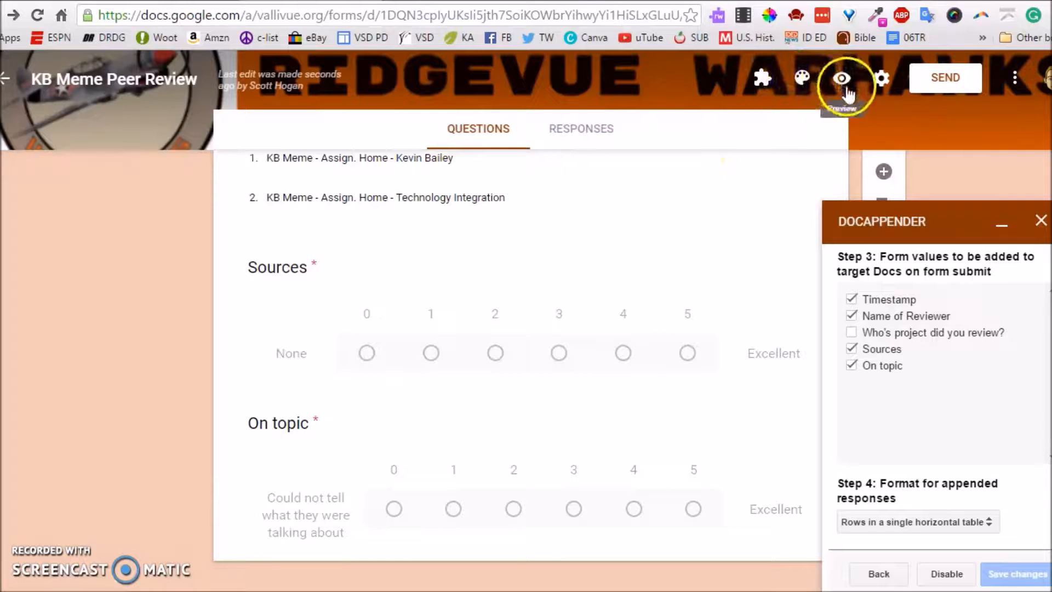
Preview the live form, enter a reviewer name and choose the first KB Meme project.
left_click(1040, 221)
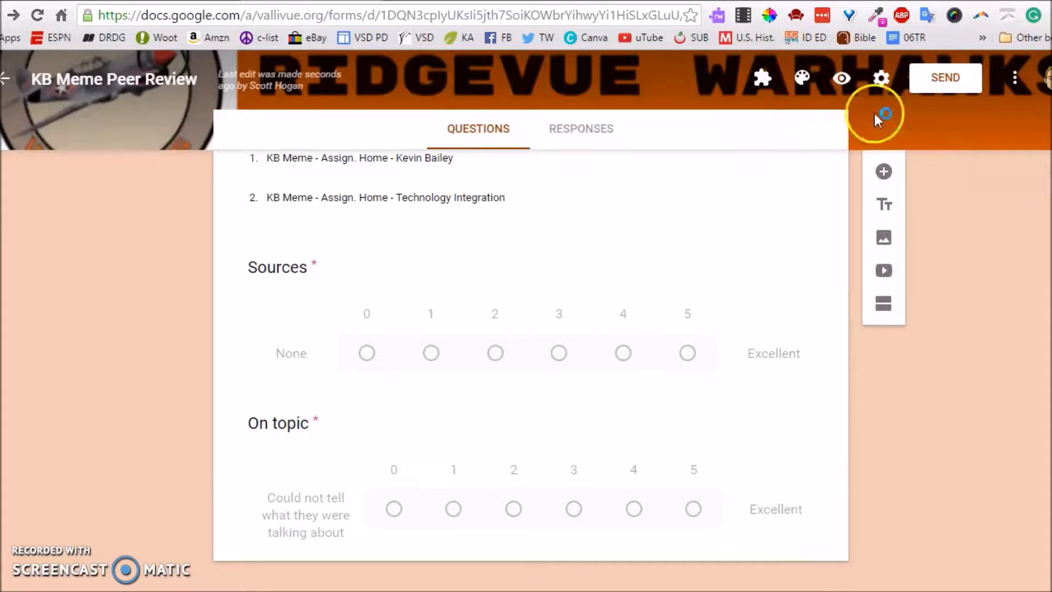
left_click(842, 82)
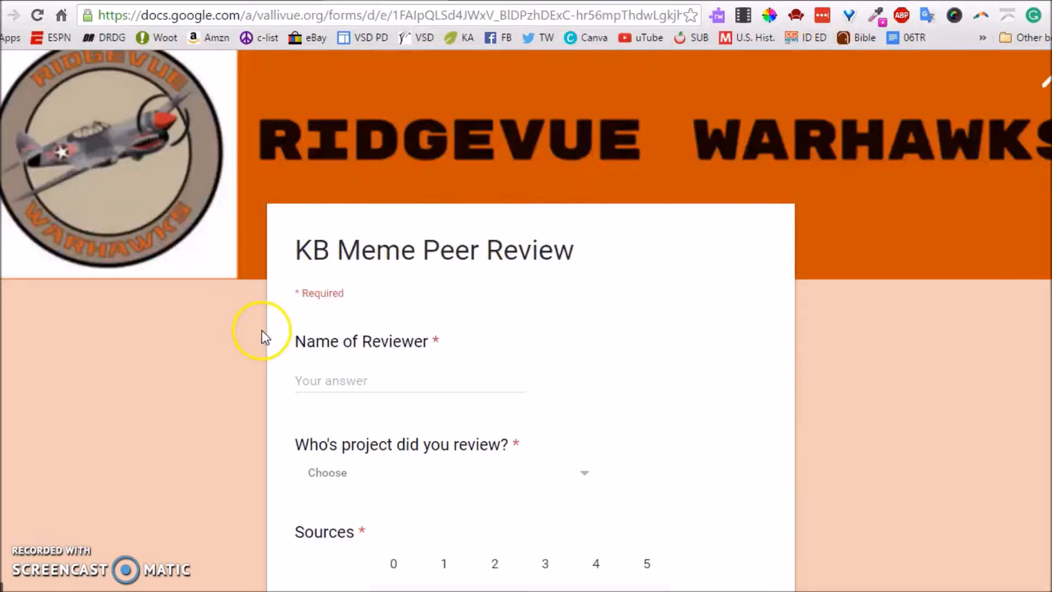
scroll(262, 330, "down", 3)
left_click(315, 214)
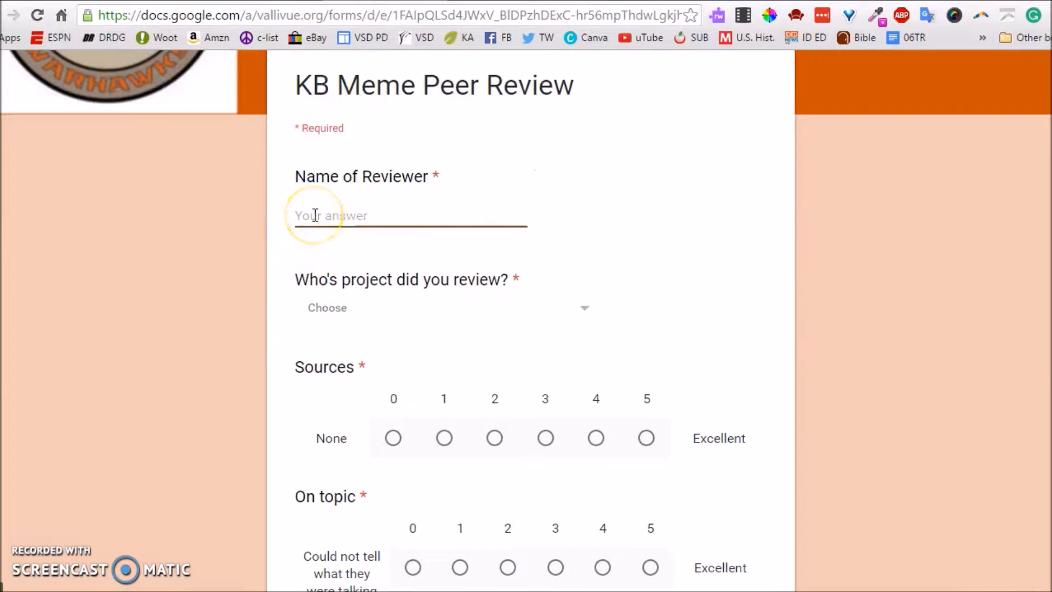
type("Tim Slim")
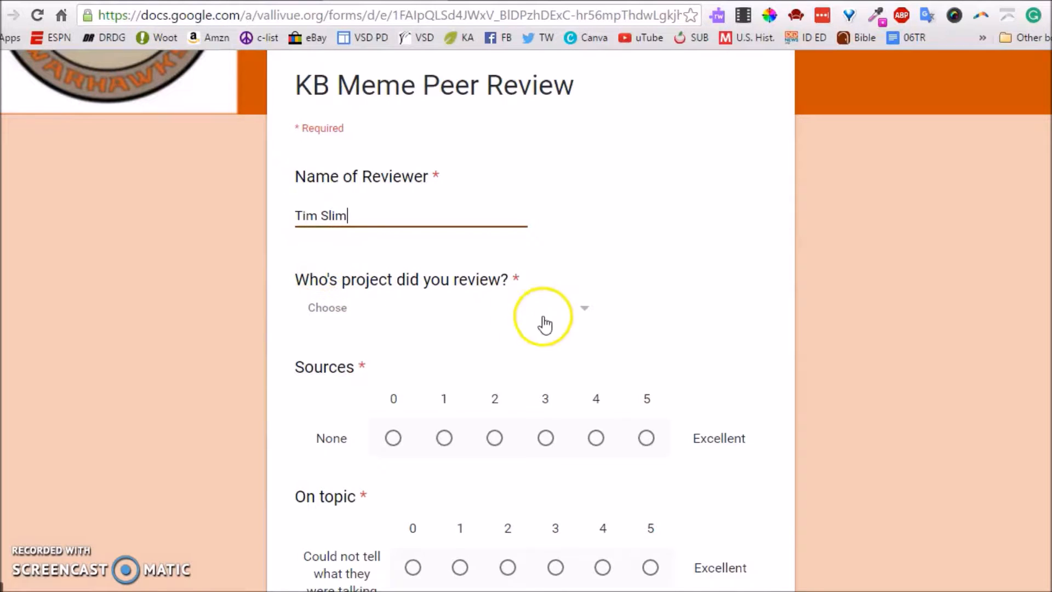
left_click(586, 310)
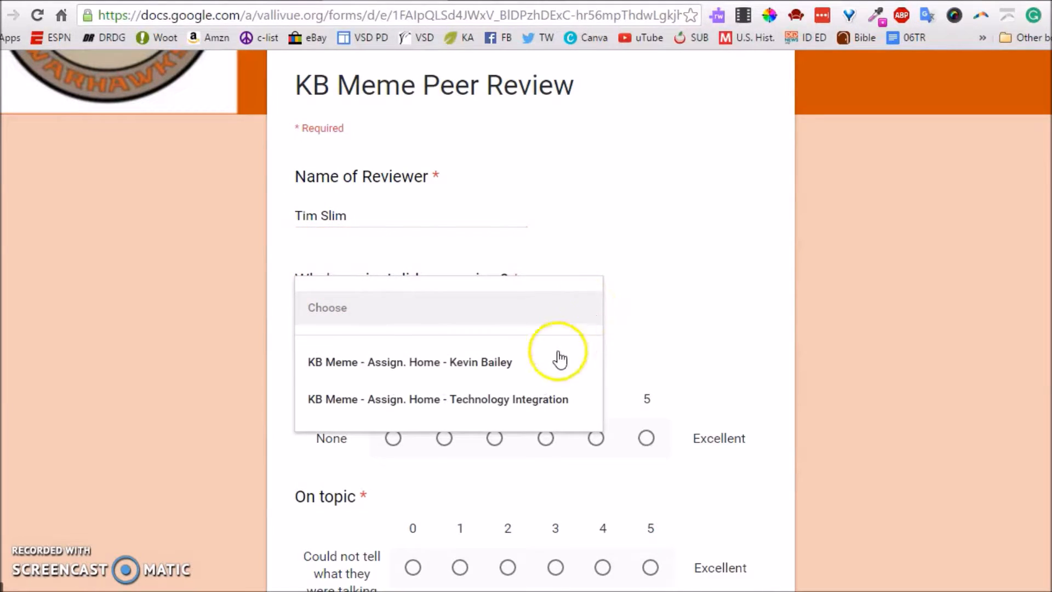
left_click(478, 365)
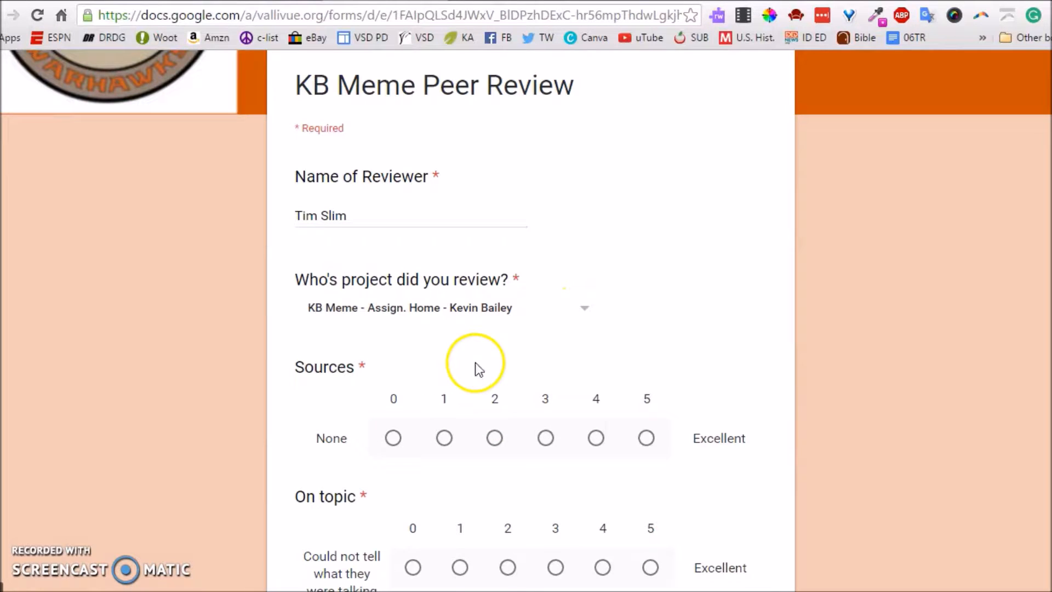
Rate Sources 1 and On topic 3 and submit the test peer review.
left_click(444, 438)
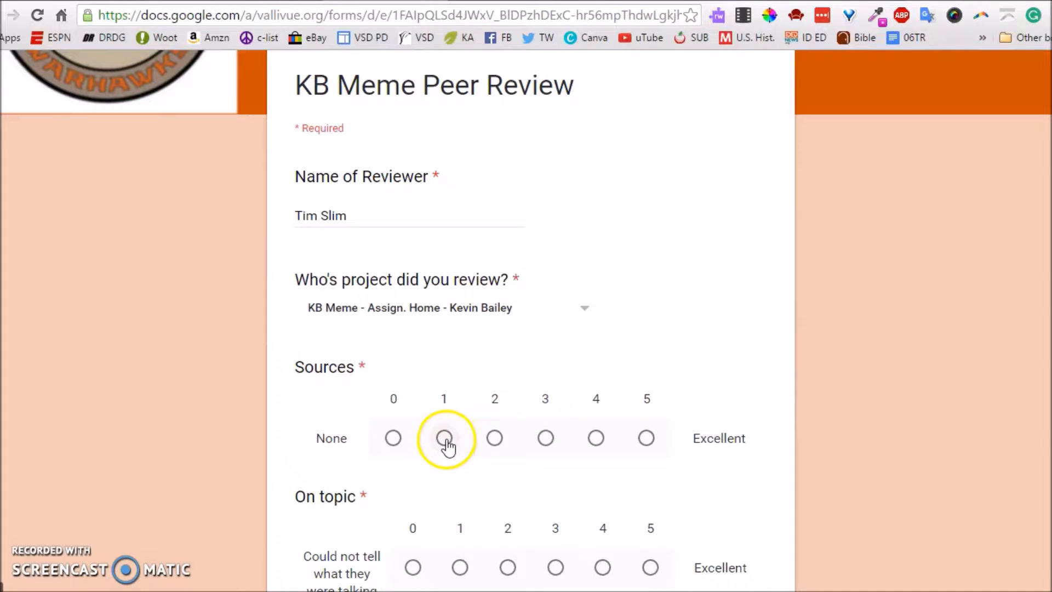
scroll(494, 436, "down", 3)
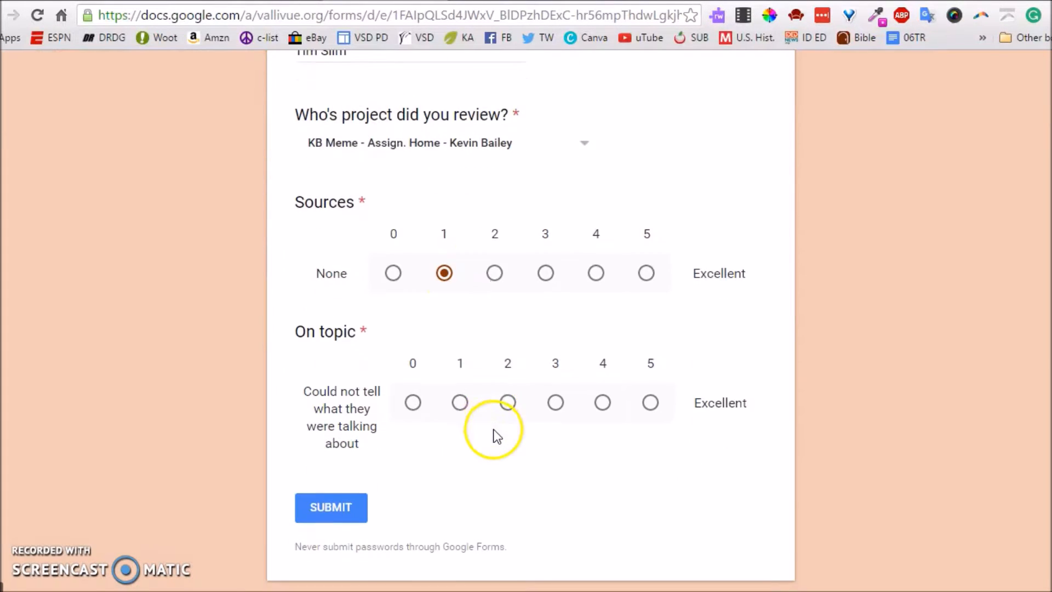
left_click(556, 404)
left_click(338, 512)
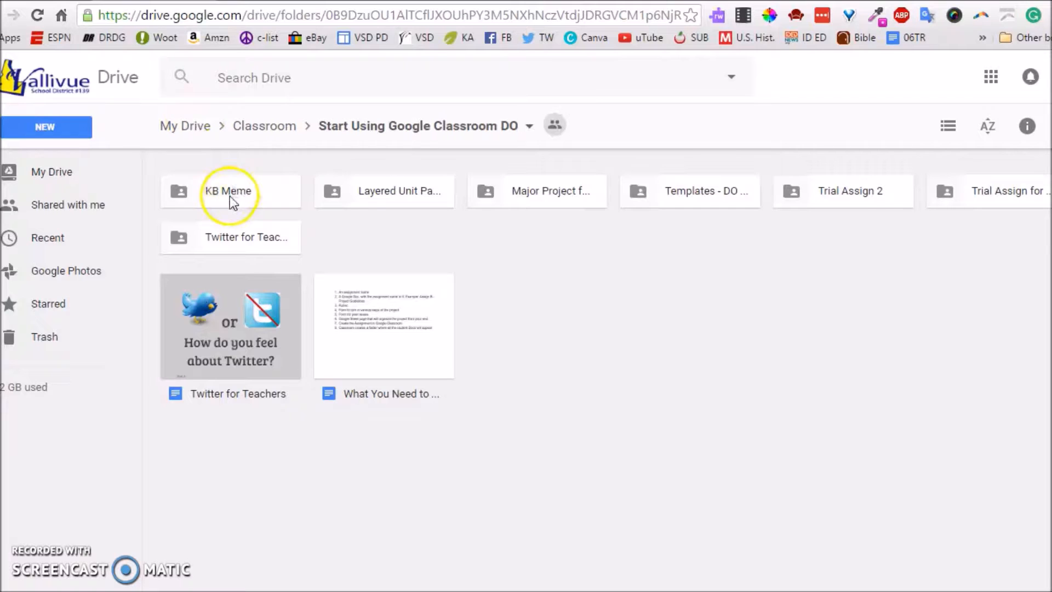
Open the KB Meme folder and look through the first student's assignment Doc.
double_click(230, 189)
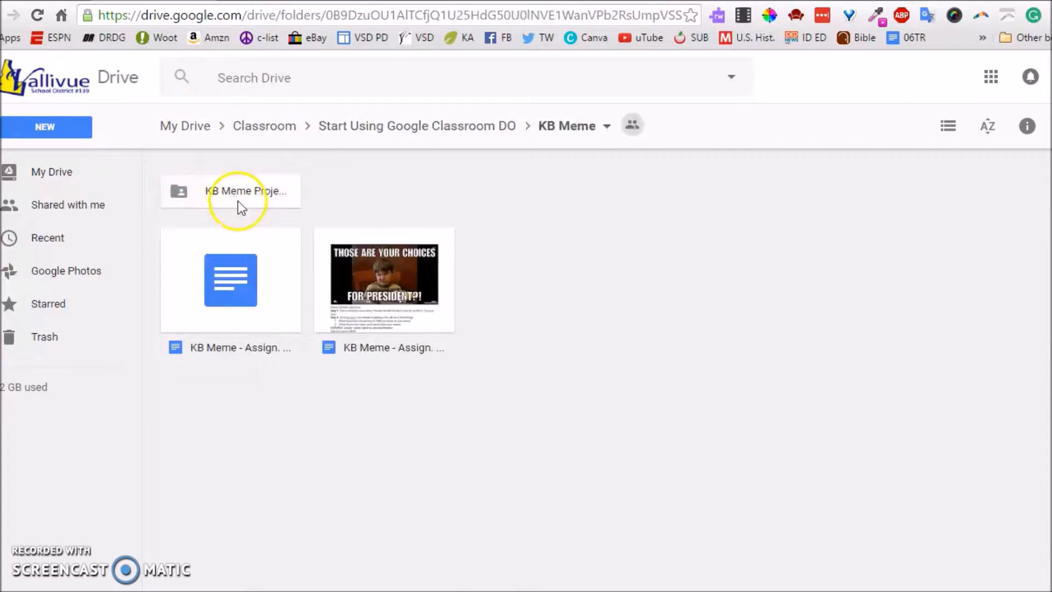
double_click(229, 295)
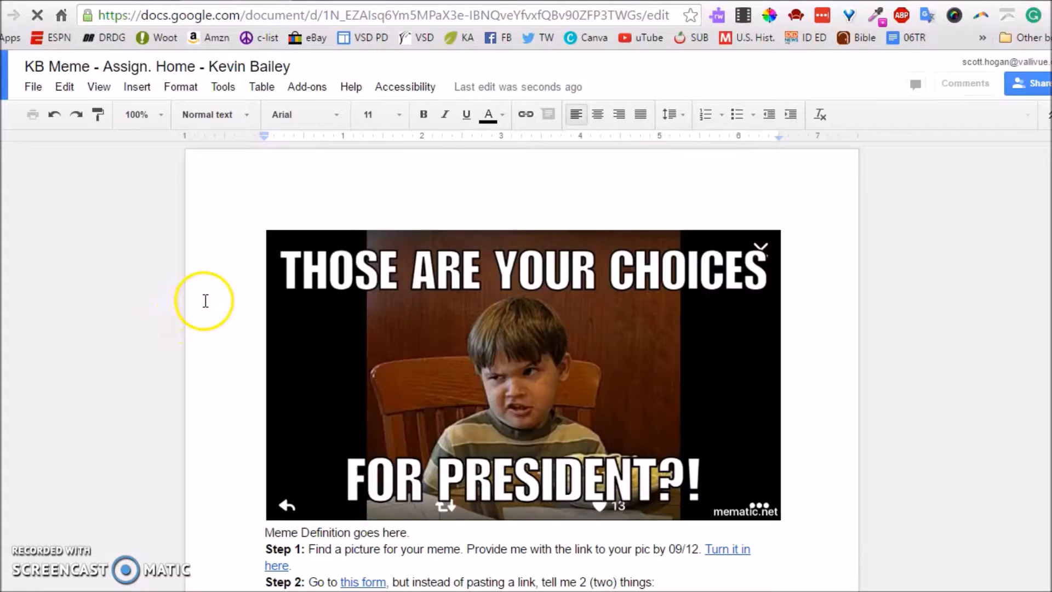
scroll(207, 300, "down", 7)
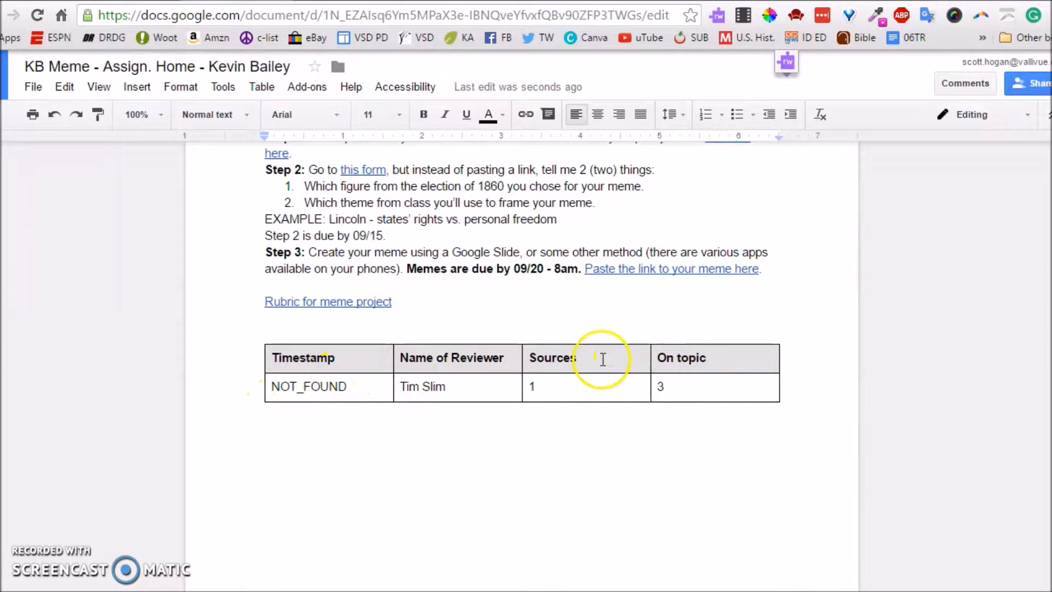
left_click(425, 387)
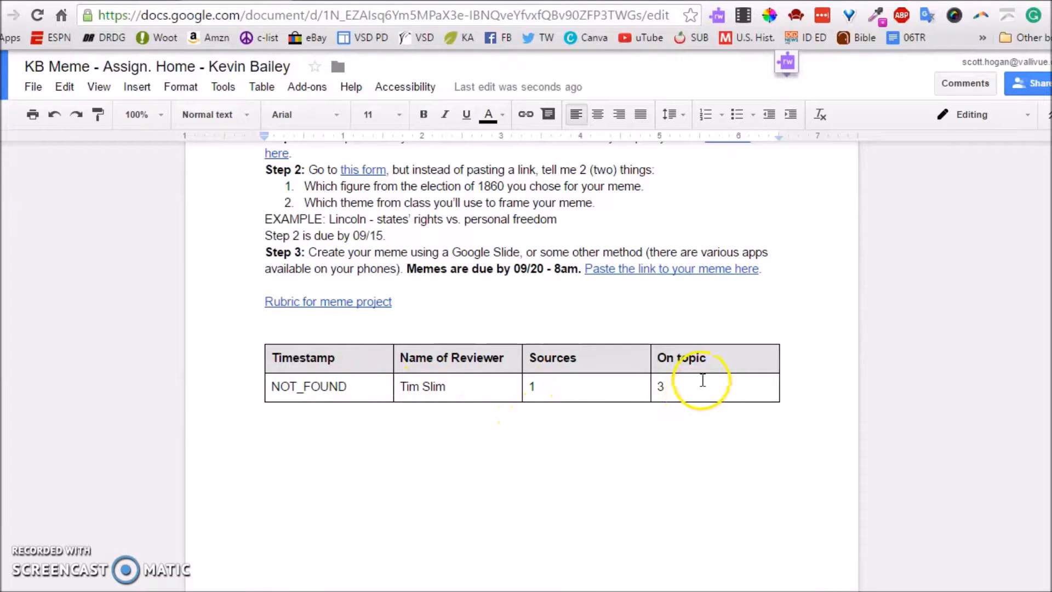
Go back to Drive and open the KB Meme Project Files folder.
scroll(277, 394, "up", 7)
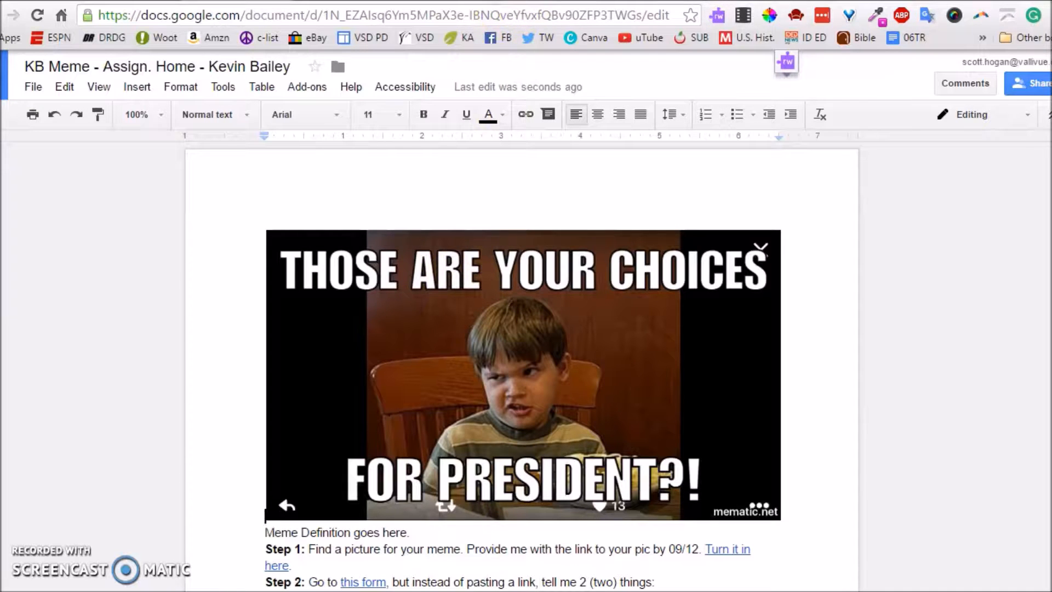
left_click(137, 1)
double_click(239, 190)
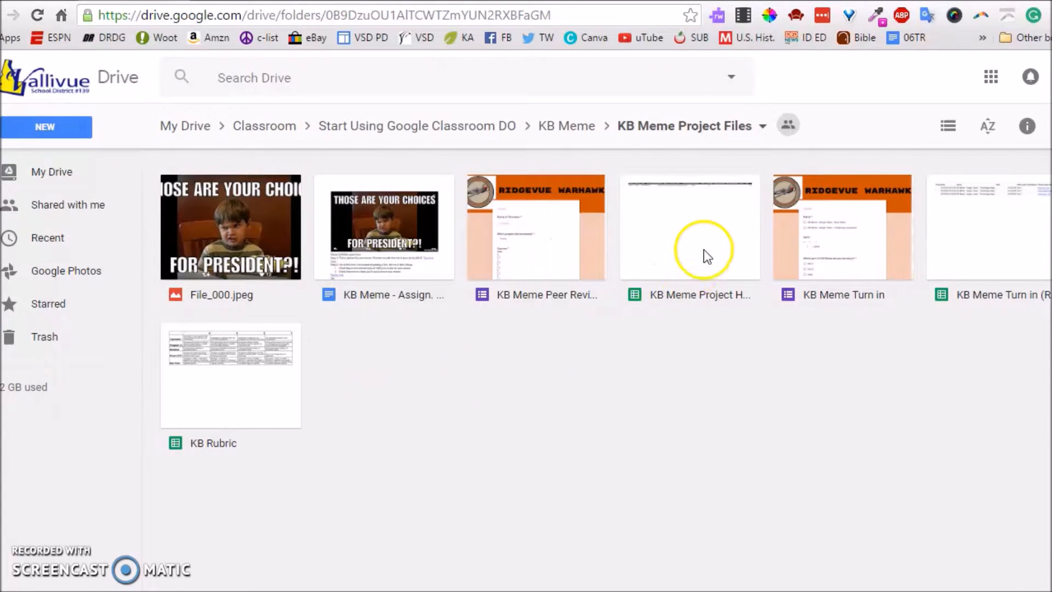
Open the KB Meme Project Home spreadsheet and launch Doctopus from the Add-ons menu.
double_click(676, 240)
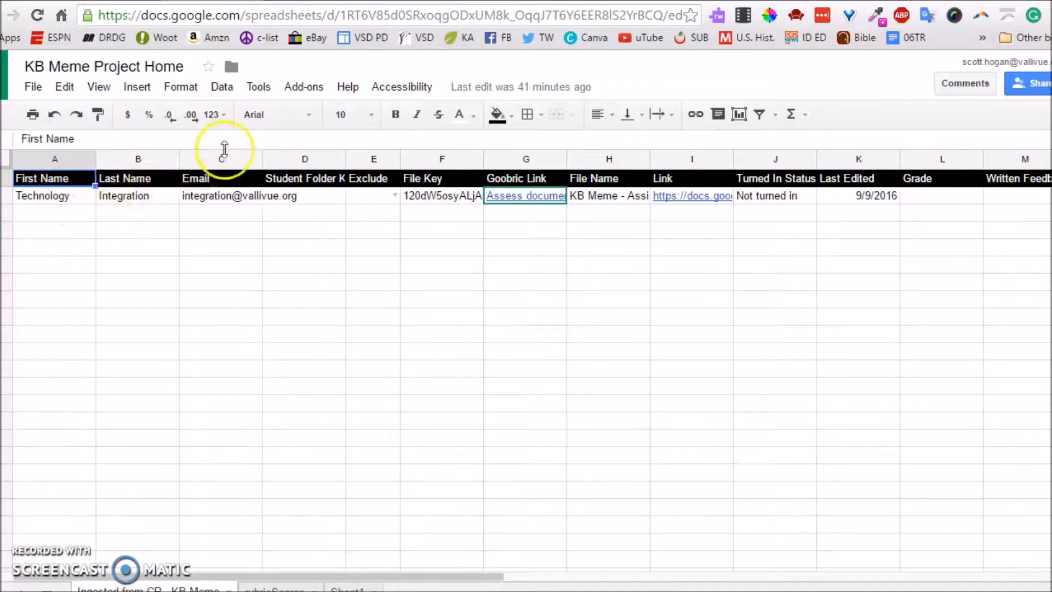
left_click(309, 92)
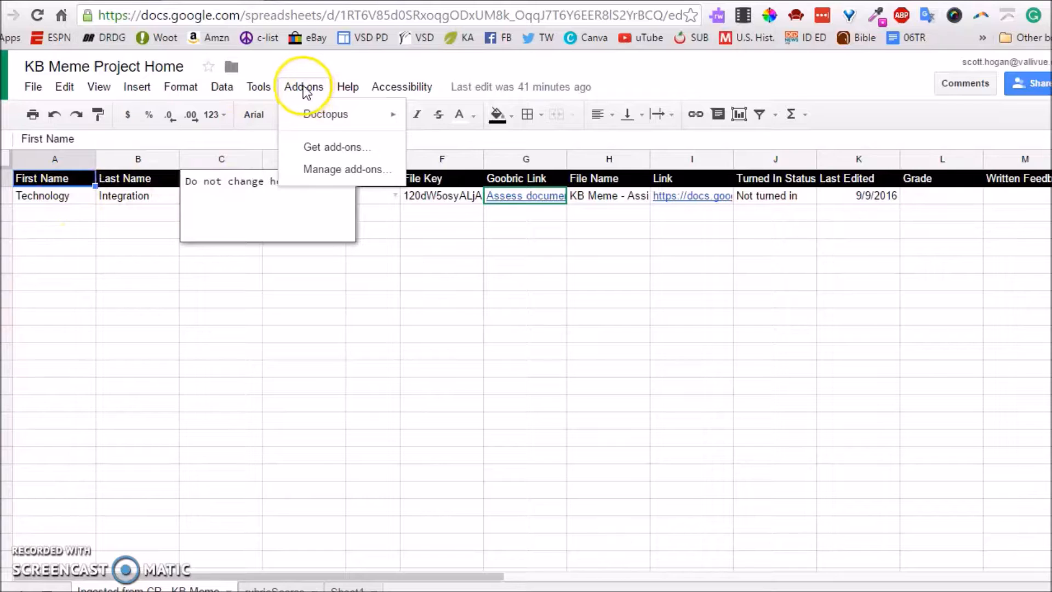
mouse_move(315, 123)
left_click(445, 119)
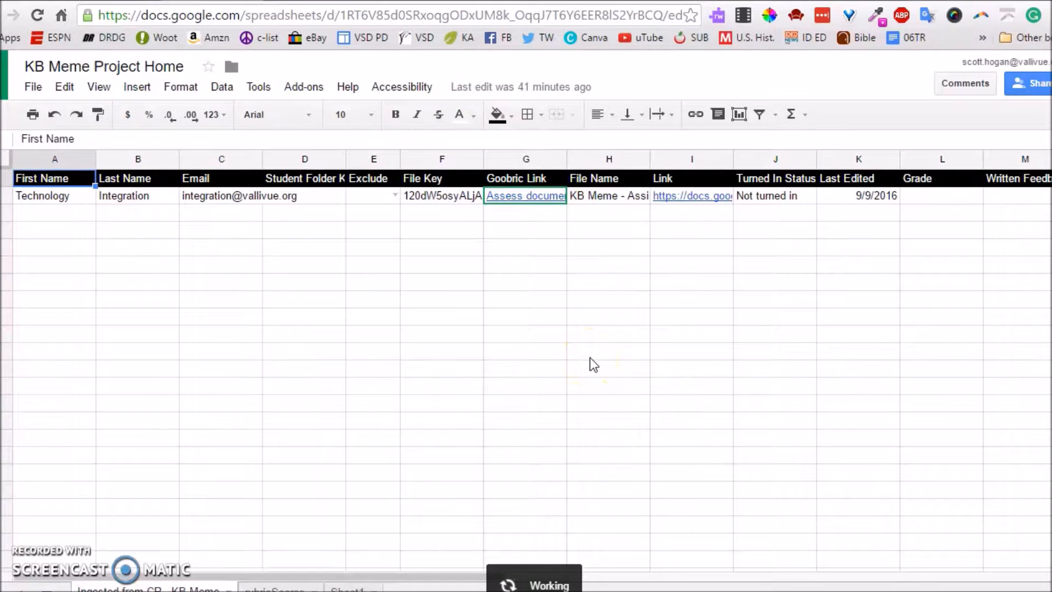
left_click(557, 304)
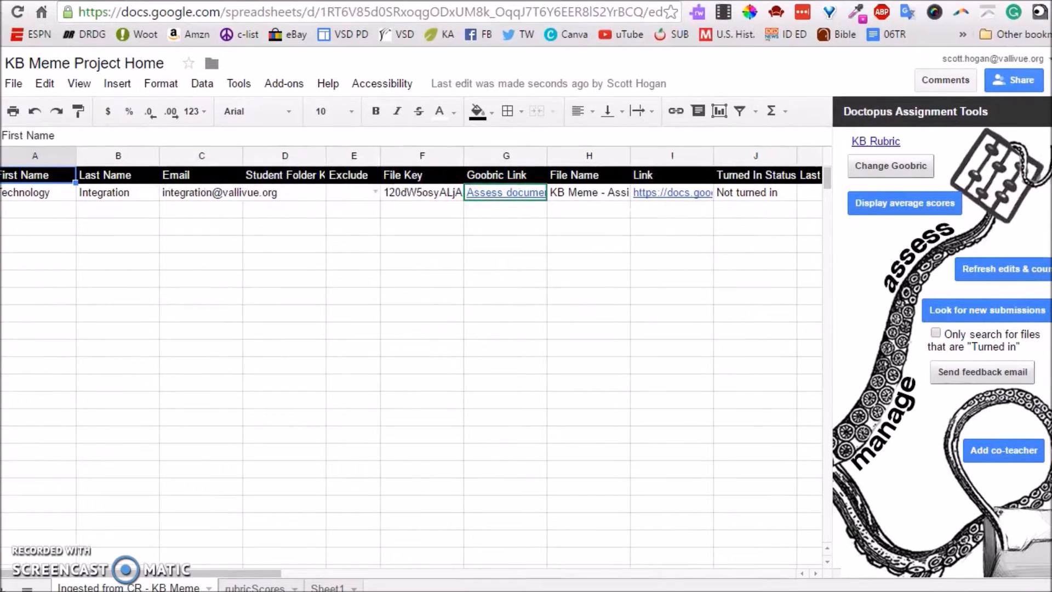
Pull in new submissions with Doctopus and follow the first student's Assess document link in G2.
left_click(982, 305)
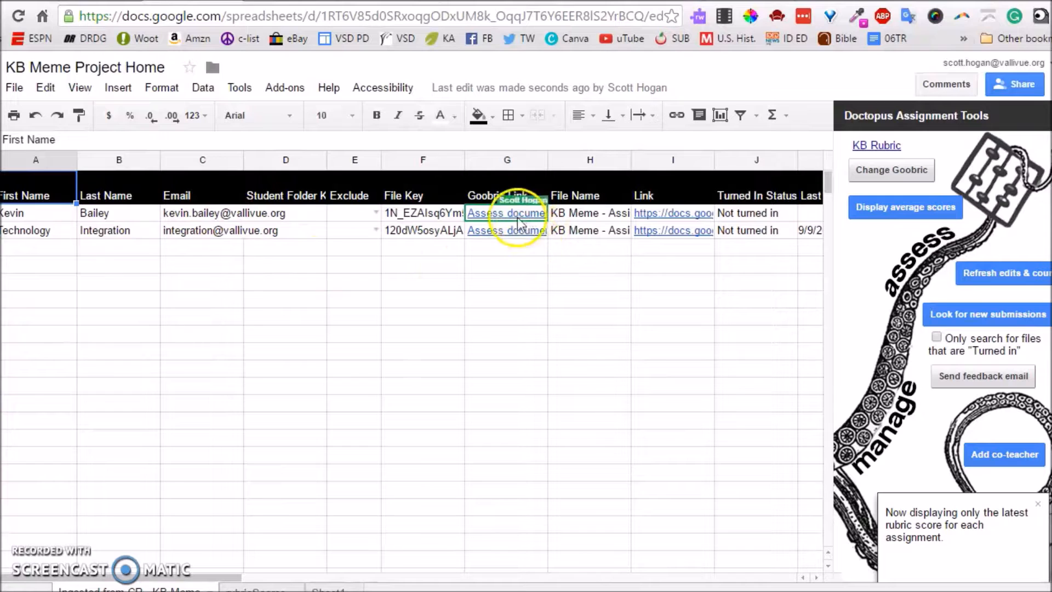
mouse_move(517, 217)
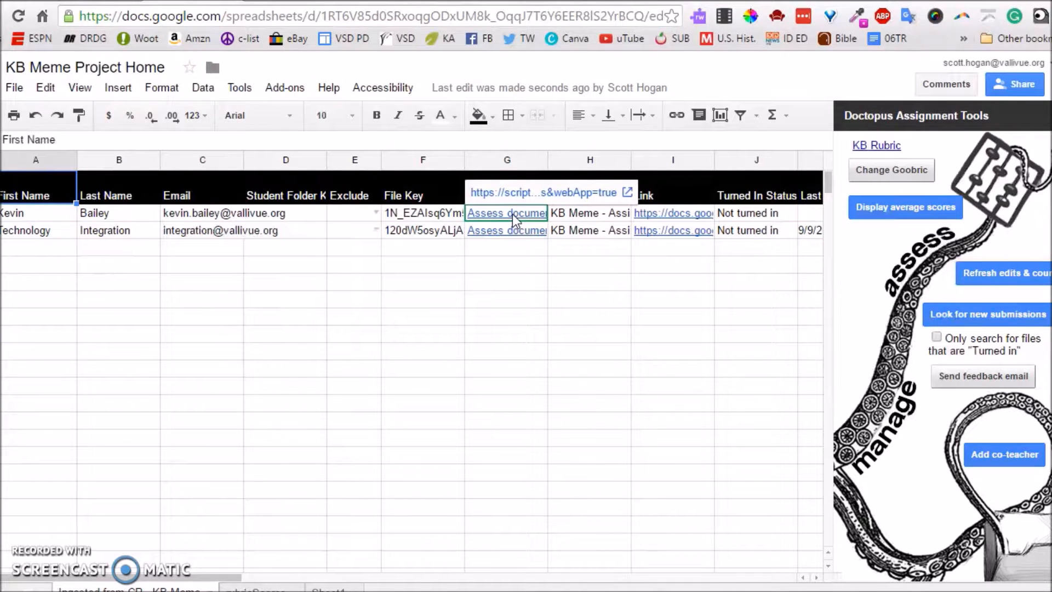
left_click(512, 183)
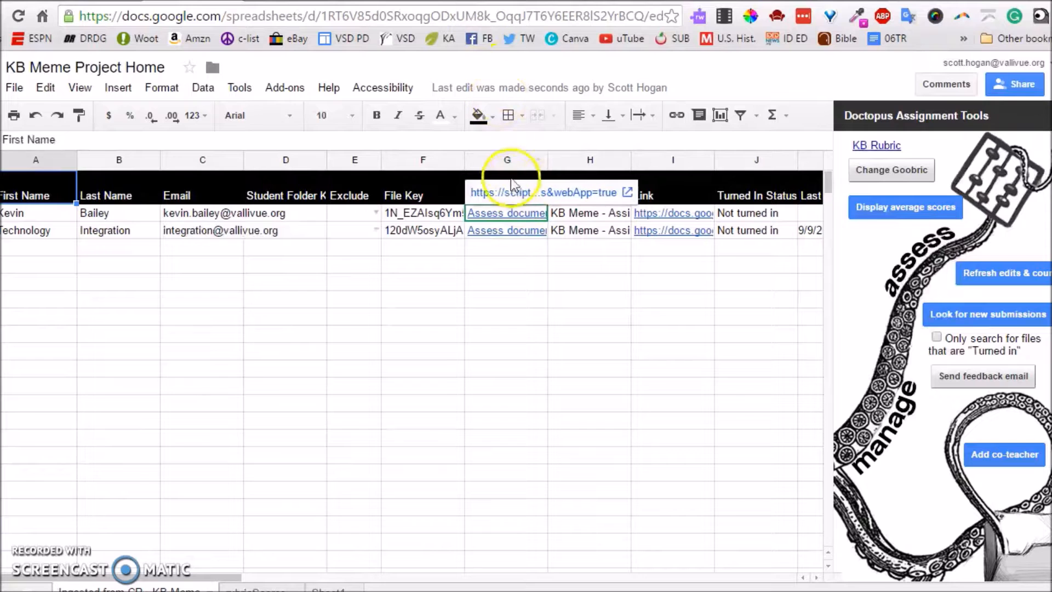
left_click(523, 217)
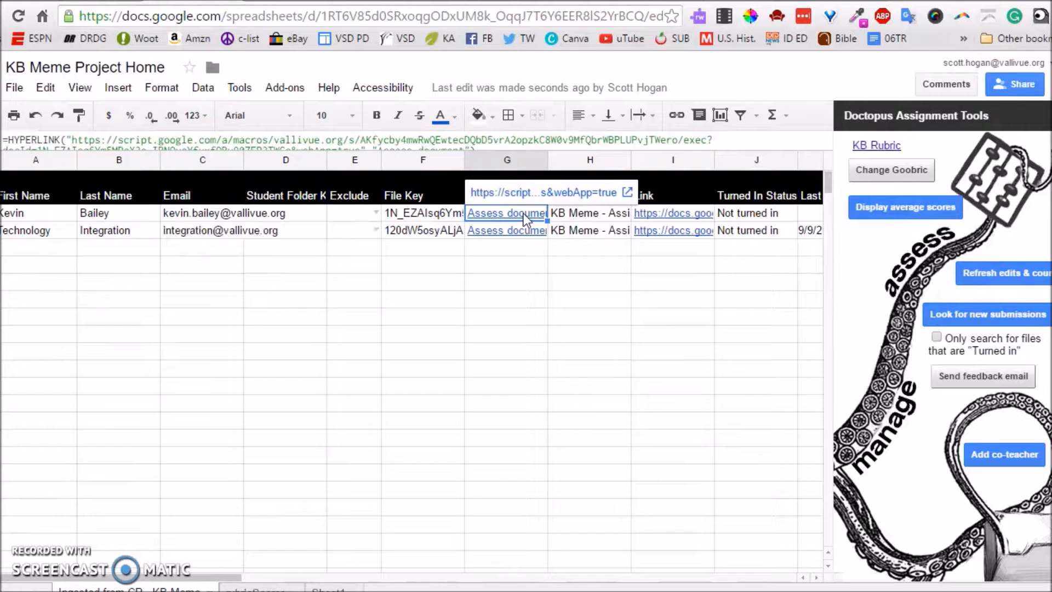
left_click(525, 197)
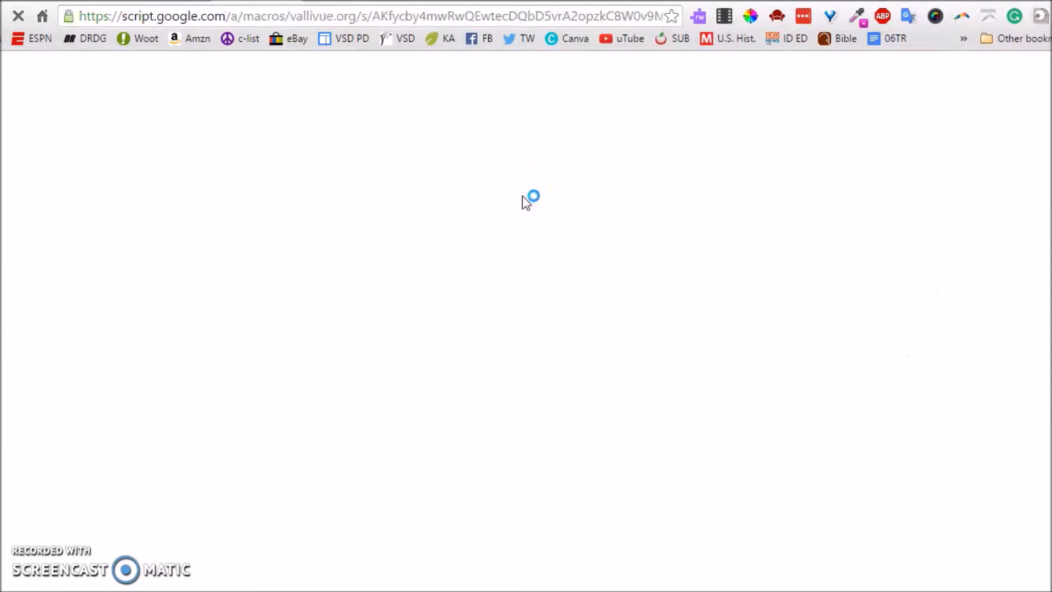
Check the peer review form and roster, then score Organization 3 in Goobric.
left_click(507, 164)
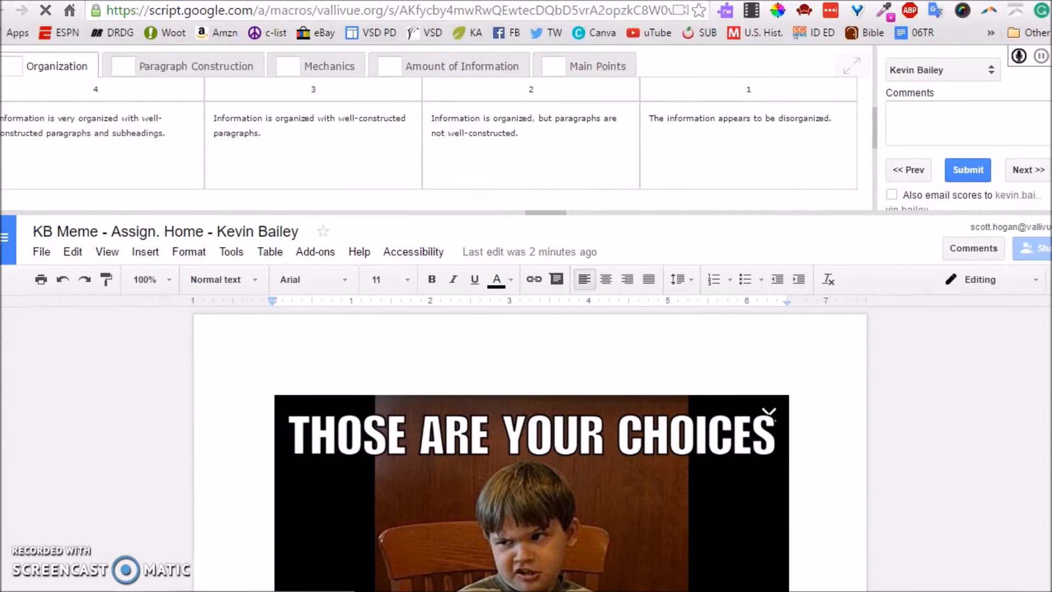
scroll(134, 393, "down", 5)
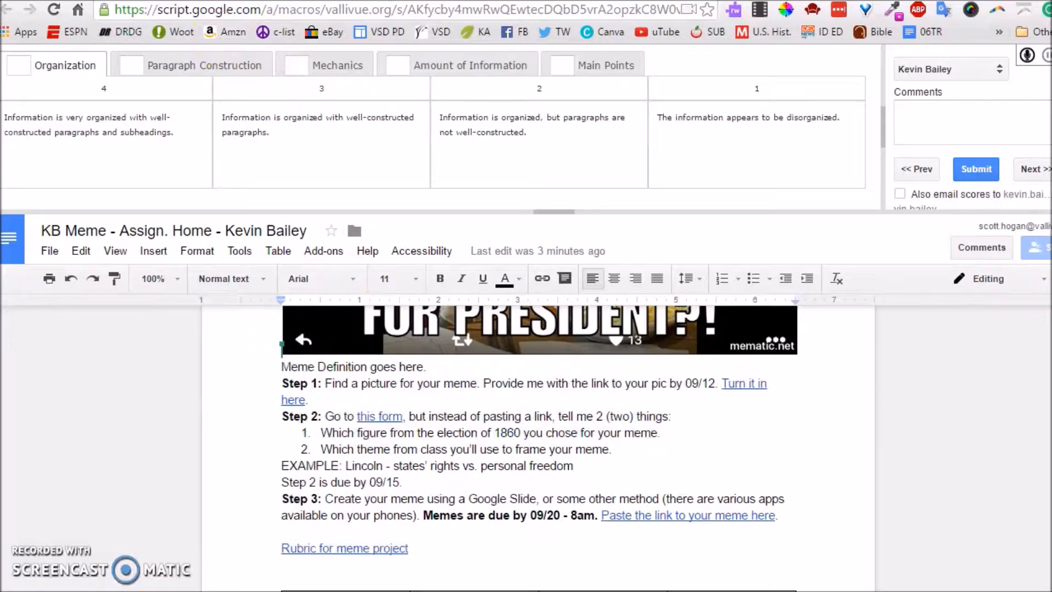
left_click(466, 1)
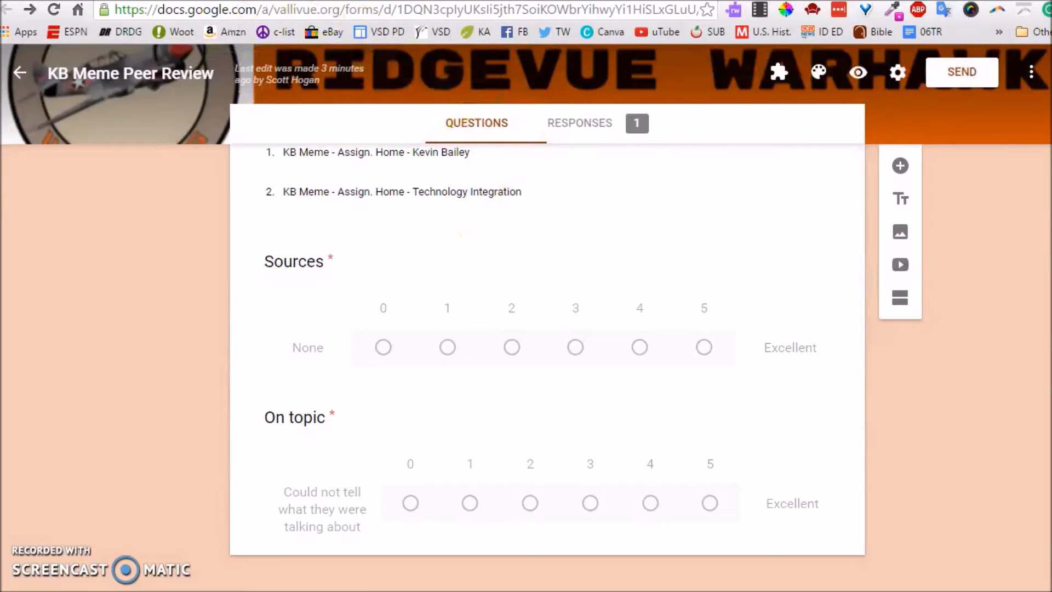
left_click(351, 0)
left_click(335, 1)
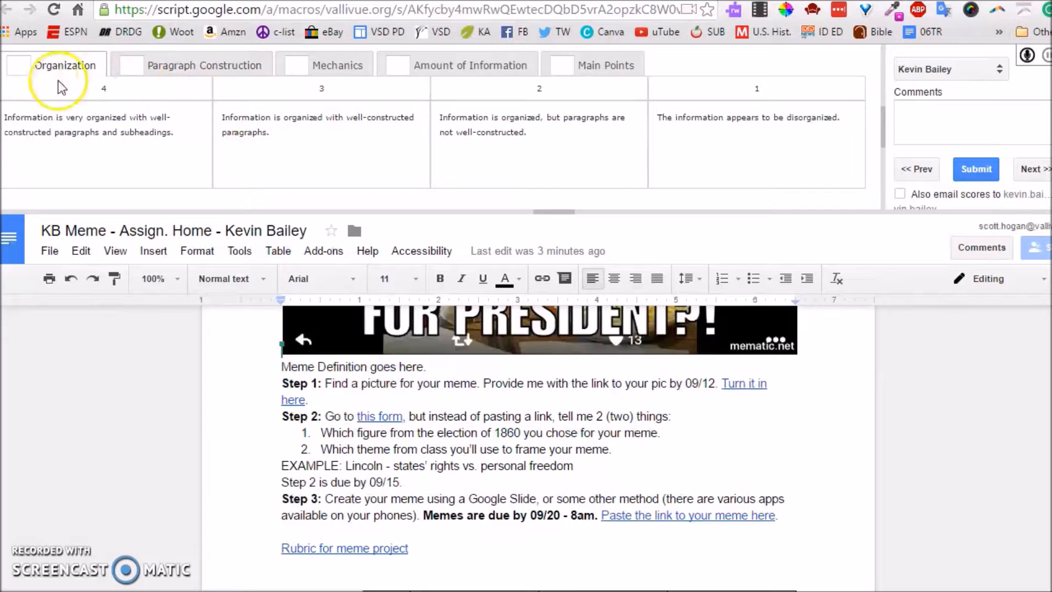
left_click(21, 67)
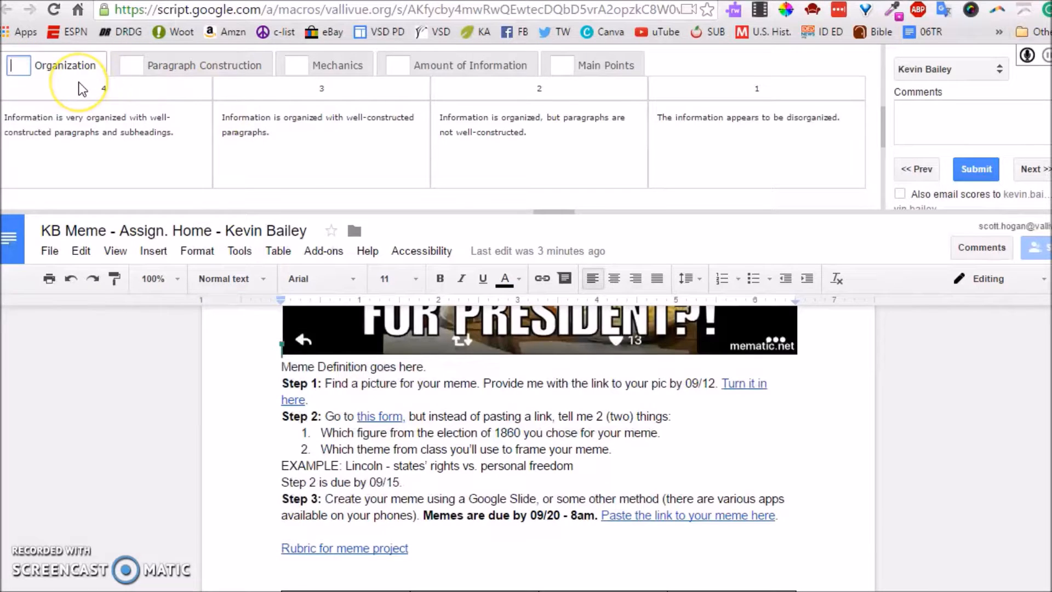
type("3")
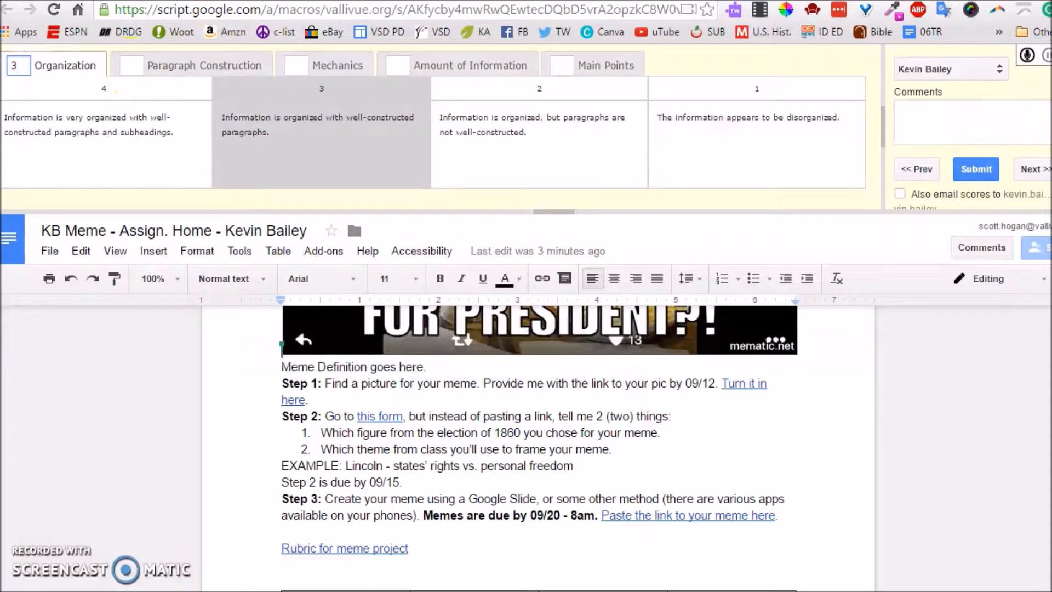
Score Paragraph Construction 3, Mechanics 2, Amount of Information 4 and Main Points 3.
left_click(405, 1)
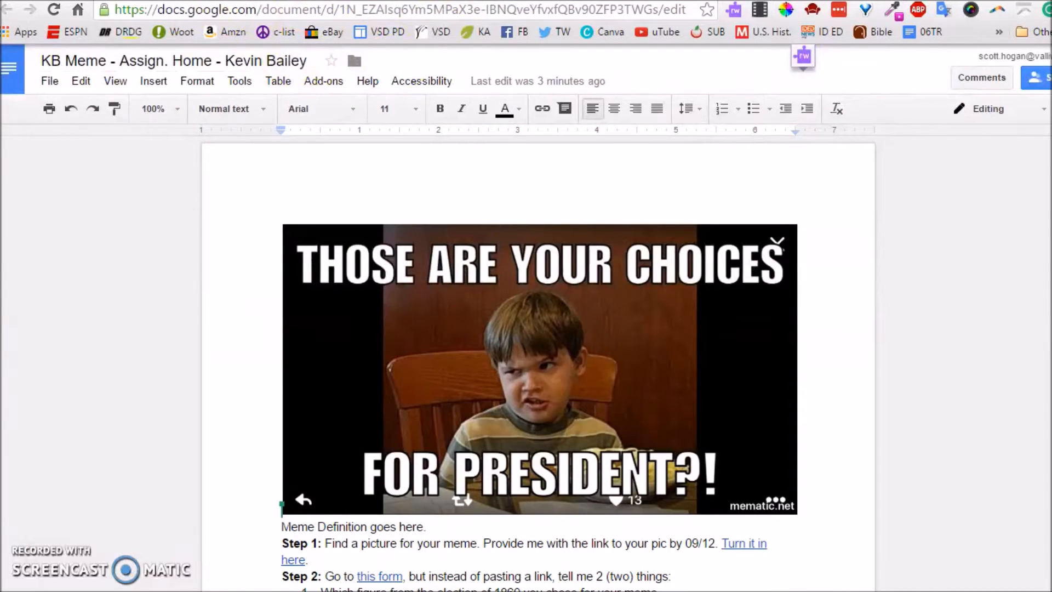
left_click(274, 0)
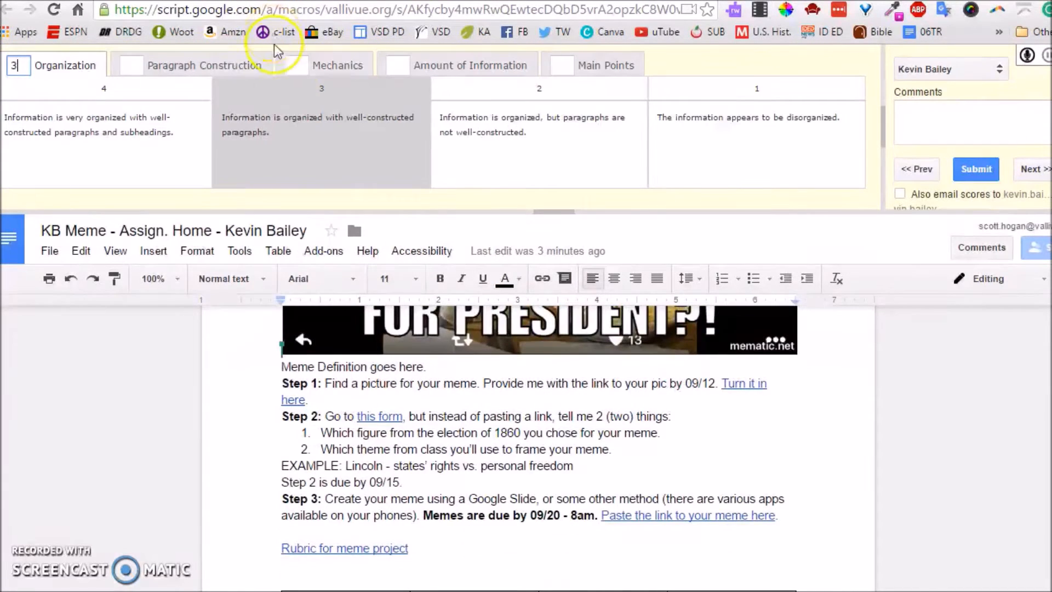
left_click(138, 68)
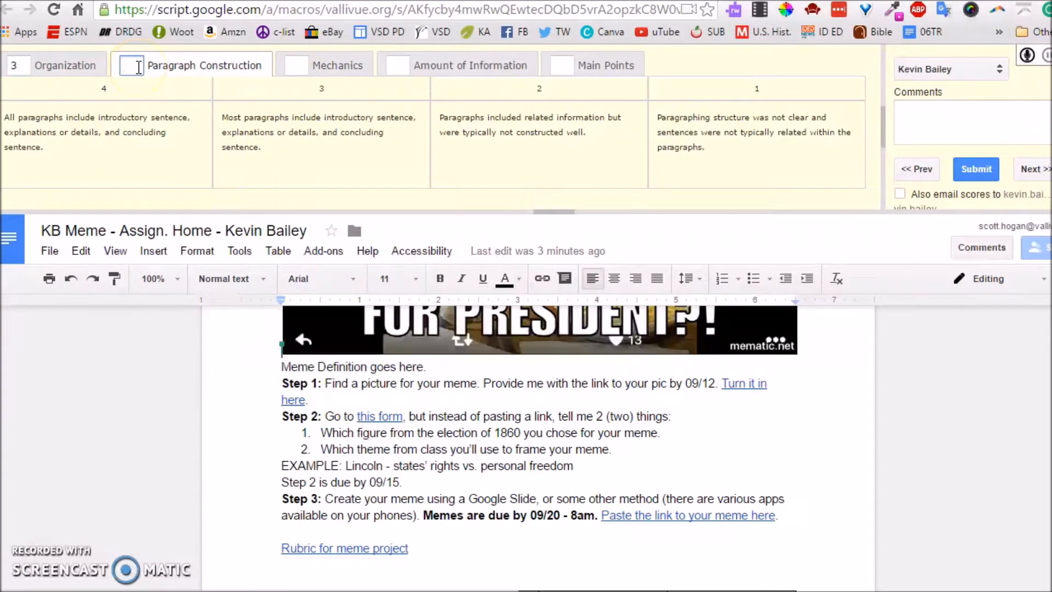
type("3")
left_click(295, 65)
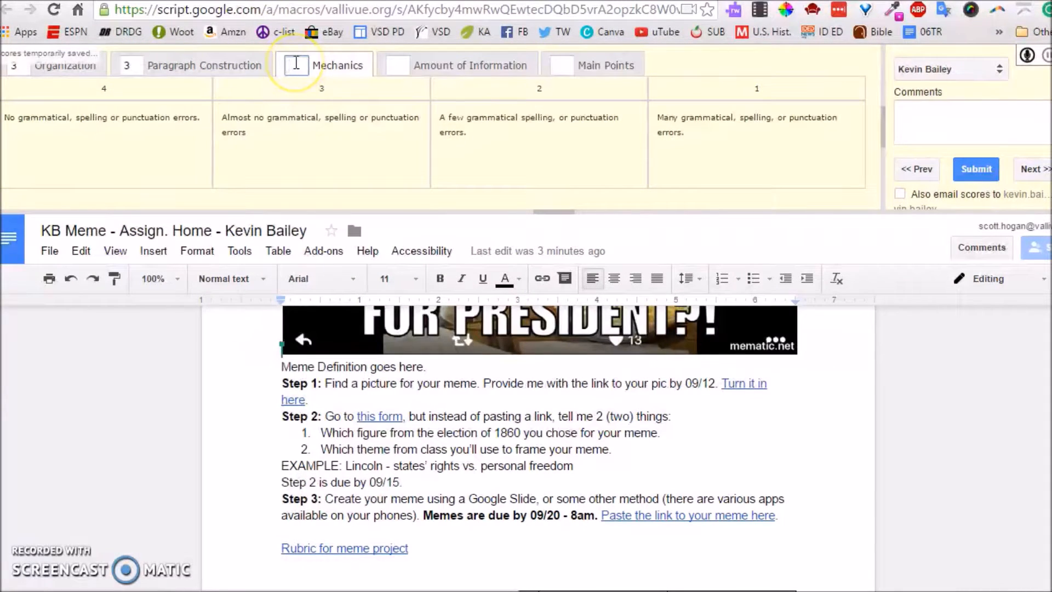
type("2")
left_click(401, 64)
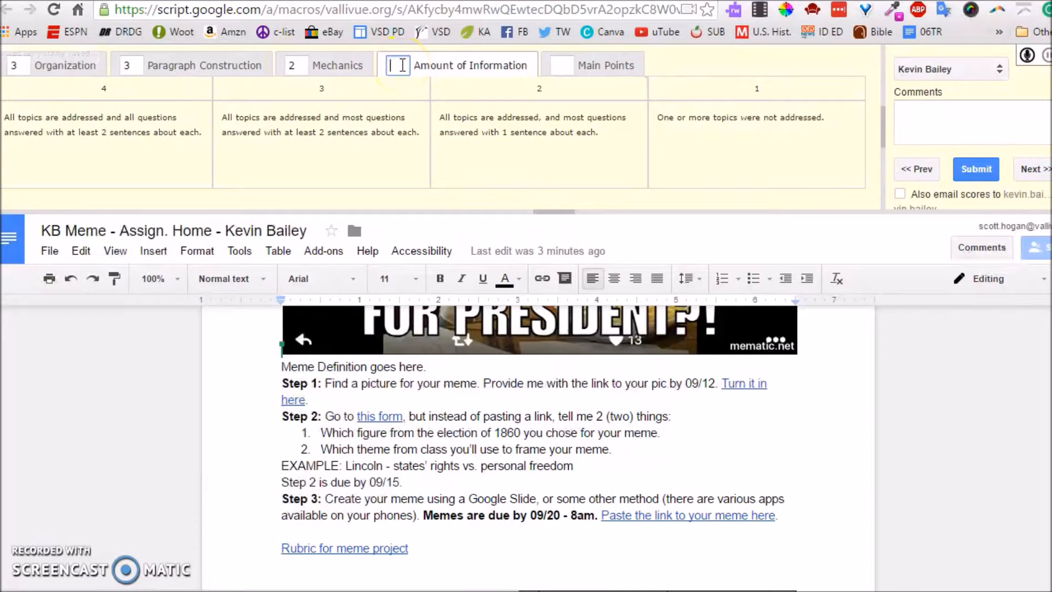
type("4")
left_click(561, 63)
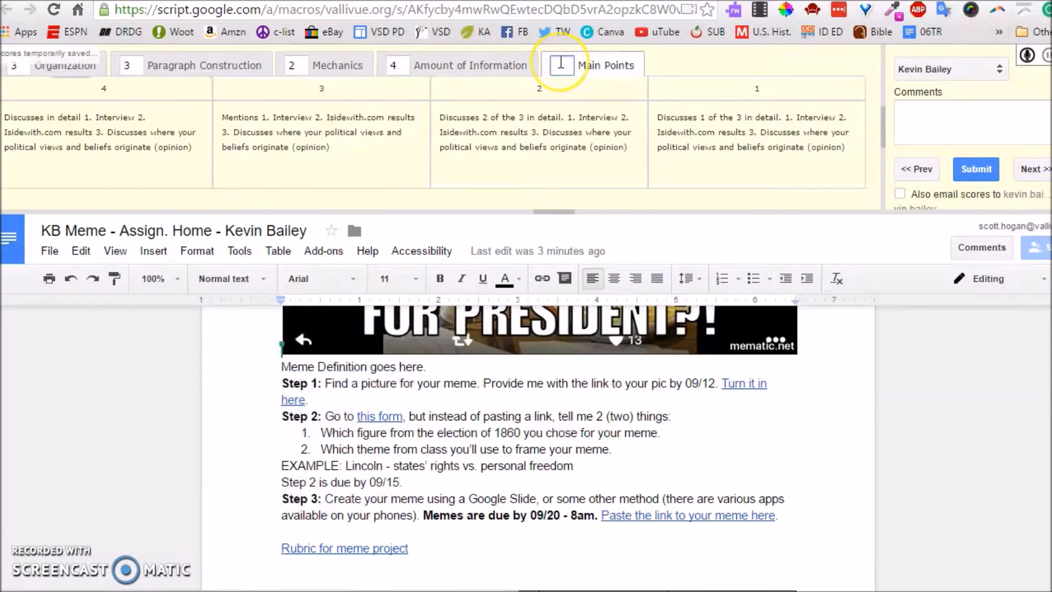
type("3")
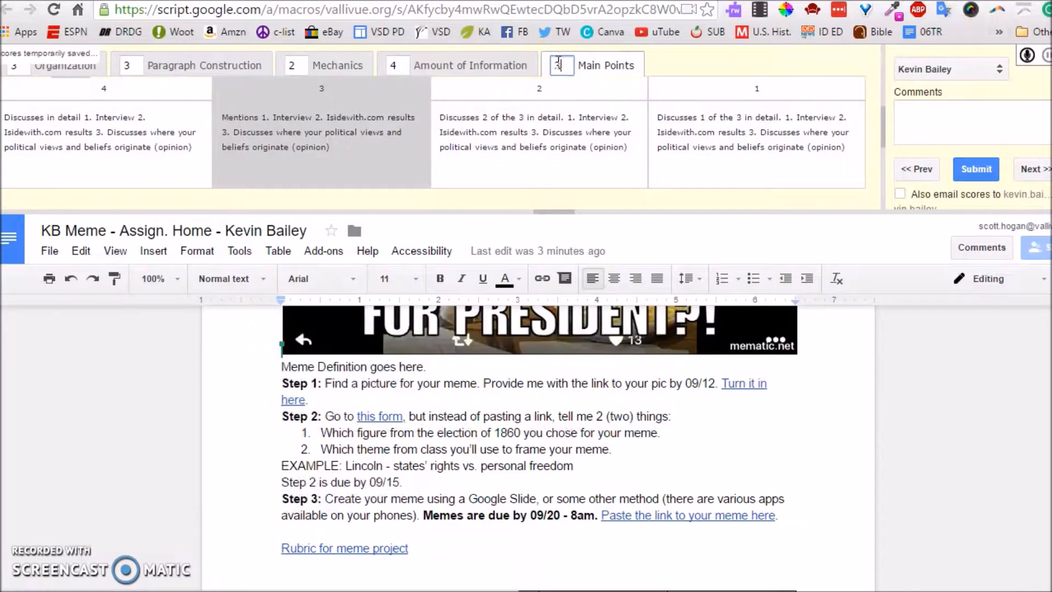
Submit the Goobric scores and scroll the student's Doc to the appended rubric table.
left_click(976, 169)
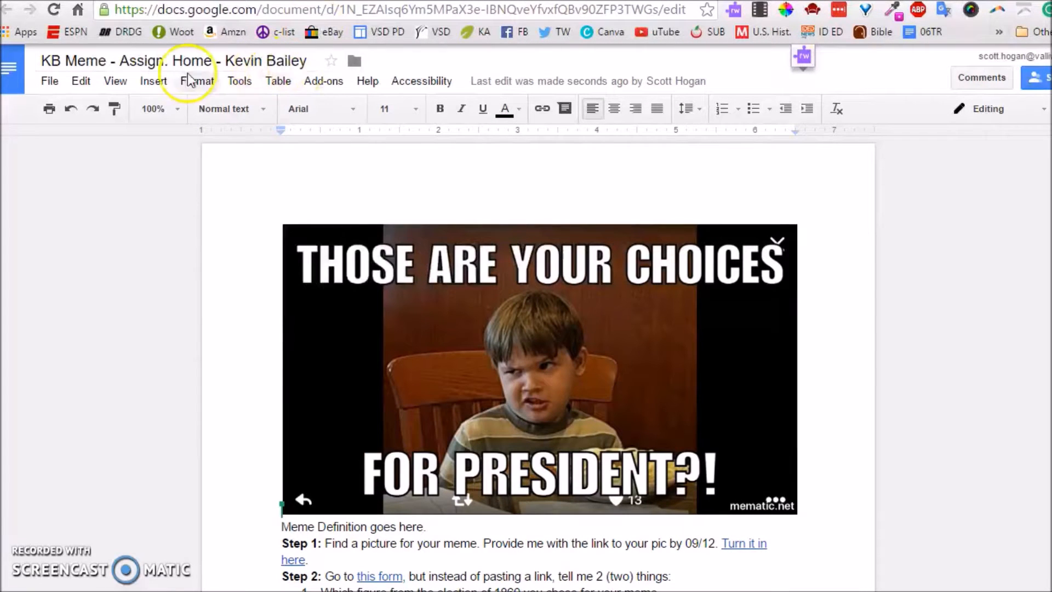
scroll(182, 310, "down", 9)
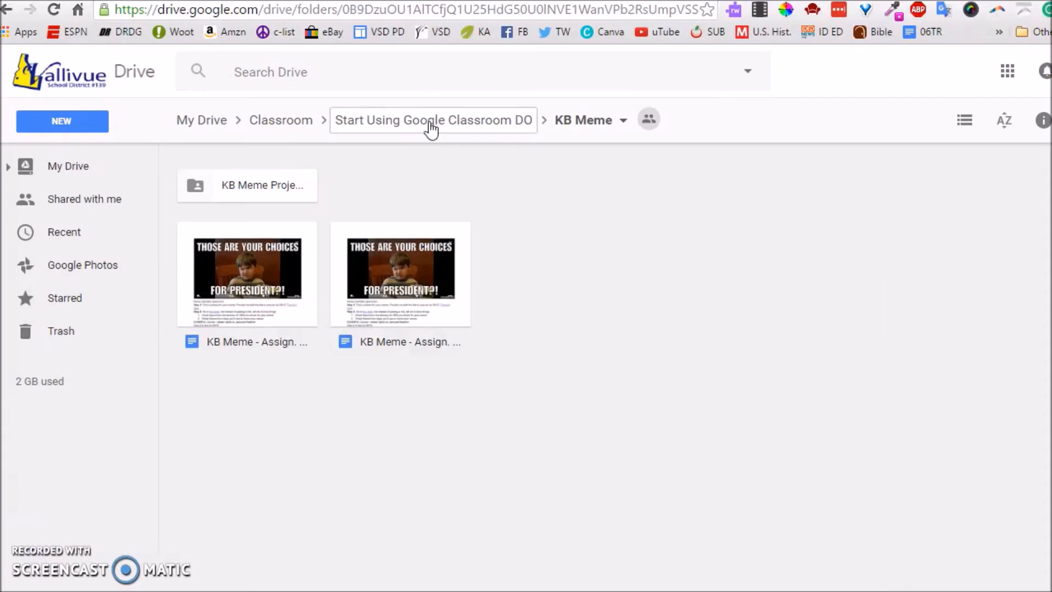
Go up to Start Using Google Classroom DO, reopen KB Meme and switch to list view.
left_click(430, 123)
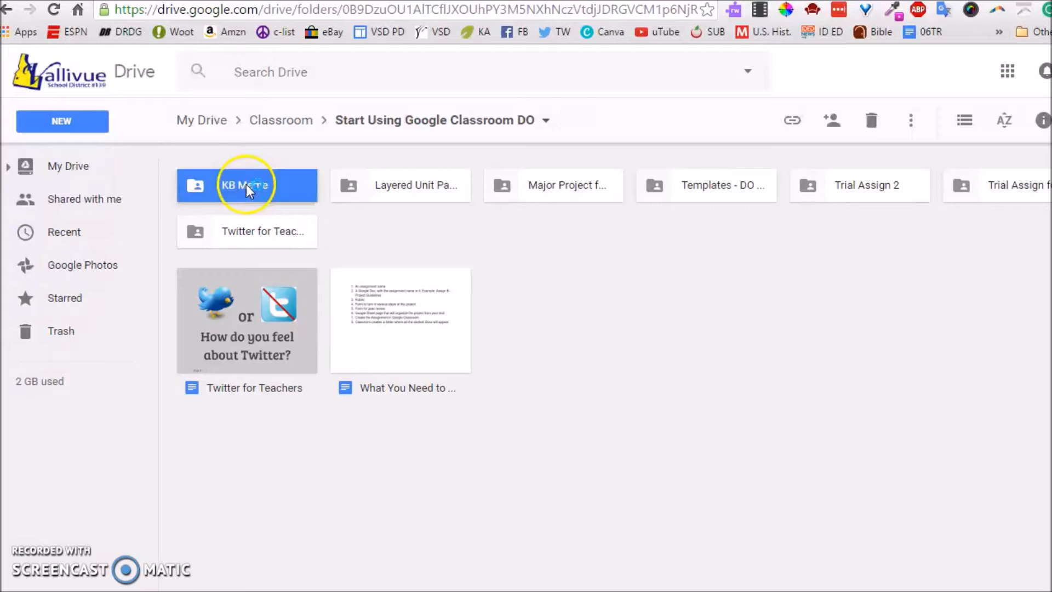
double_click(245, 185)
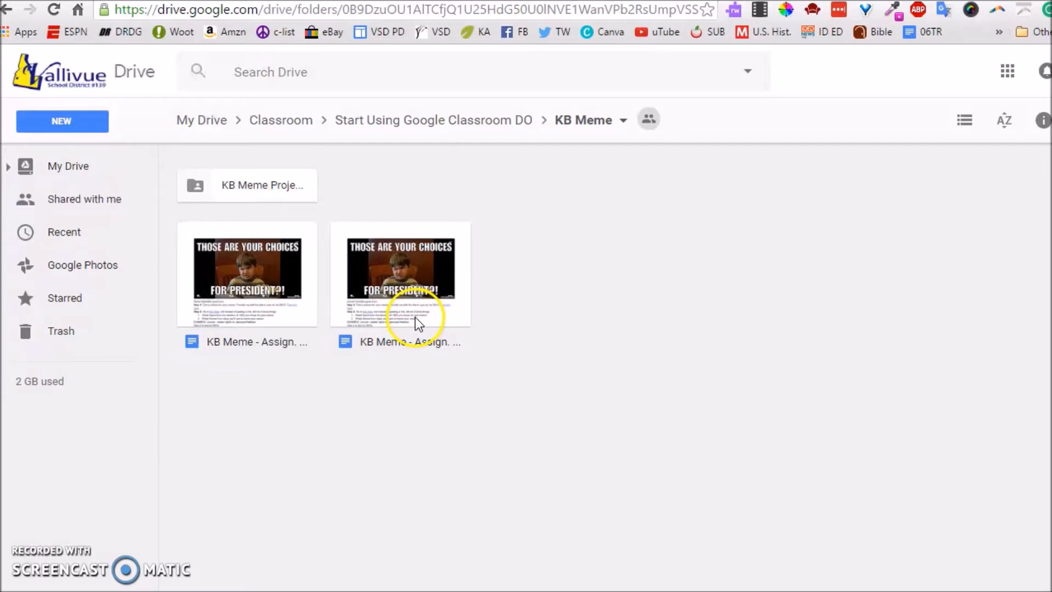
left_click(964, 119)
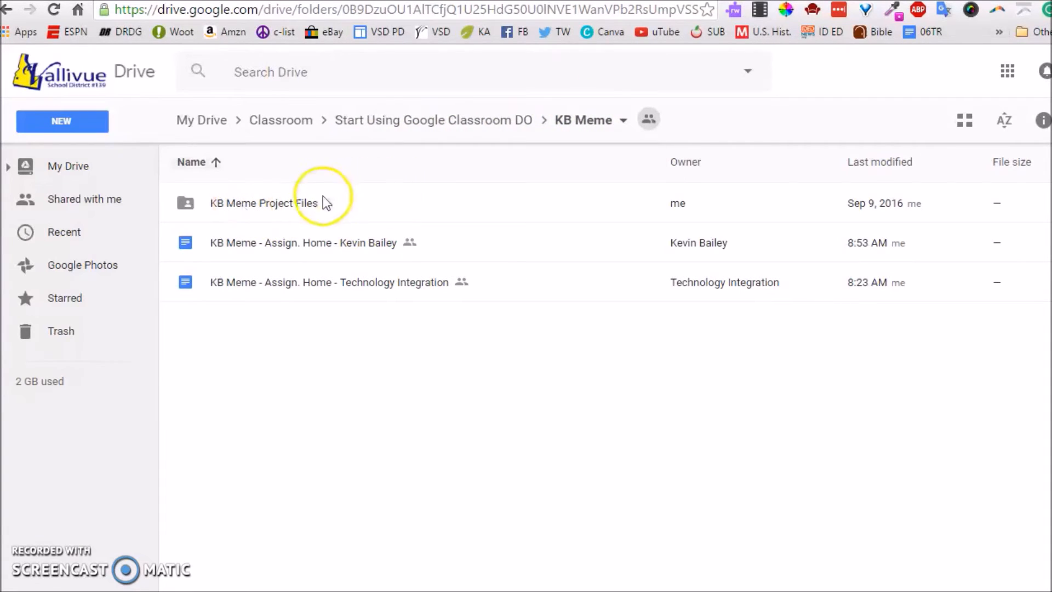
Open the KB Meme Project Files folder in Drive to show its forms, sheets and image.
double_click(275, 207)
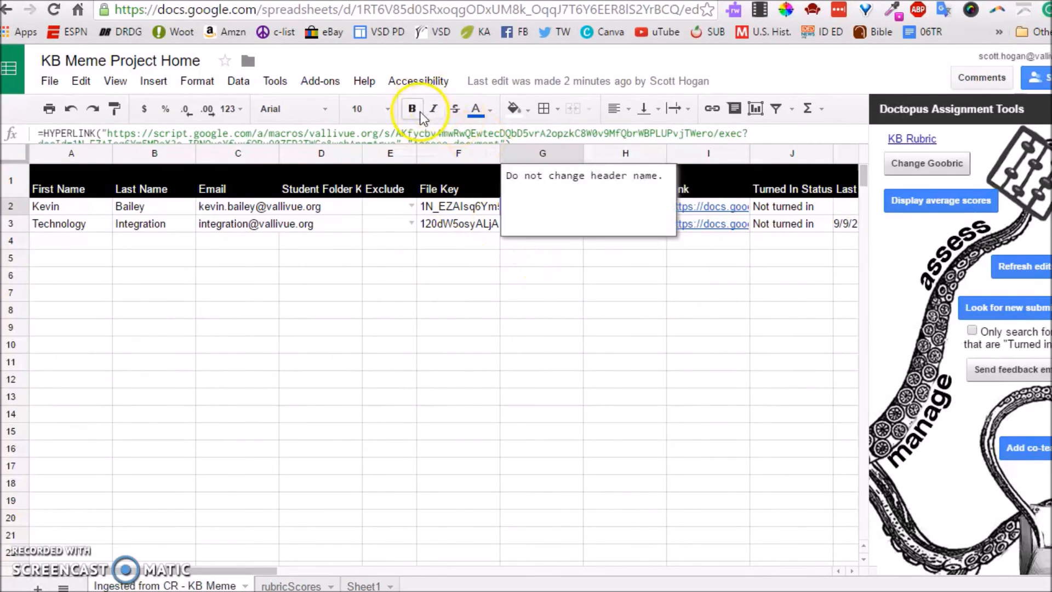
left_click(101, 1)
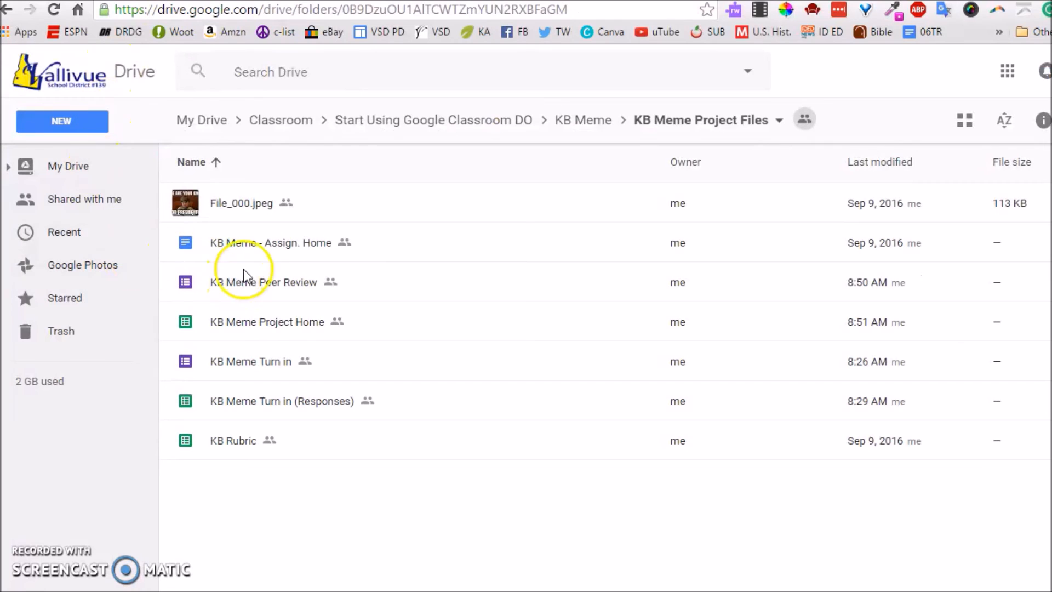